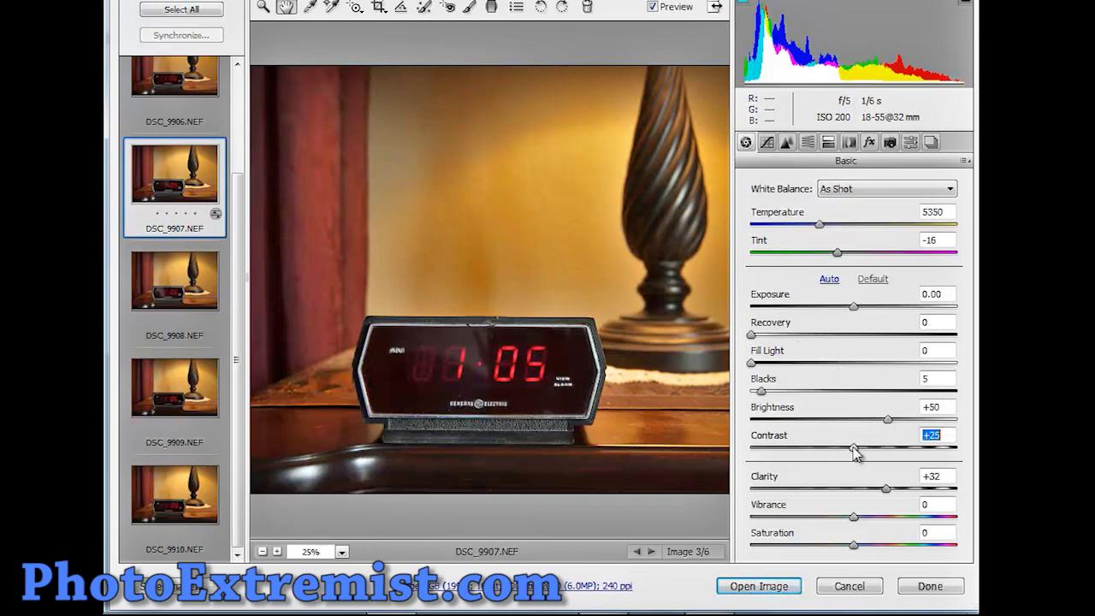
- Raise Contrast to +44, then compare the Daylight, As Shot and Auto white balance presets
mouse_move(855, 454)
mouse_down()
mouse_move(888, 452)
mouse_move(877, 455)
mouse_up()
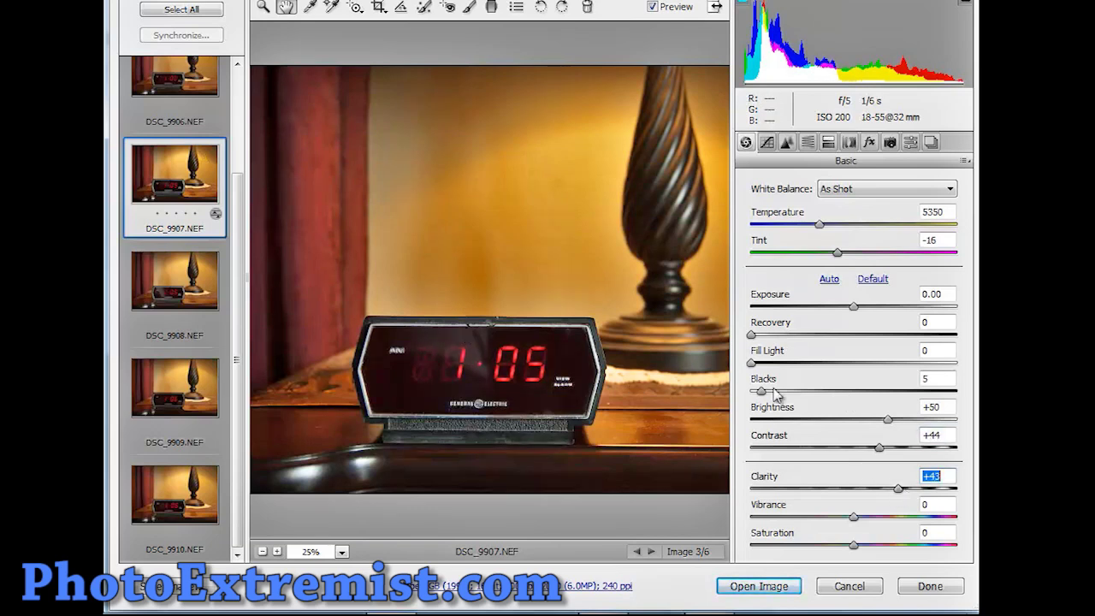
click(840, 190)
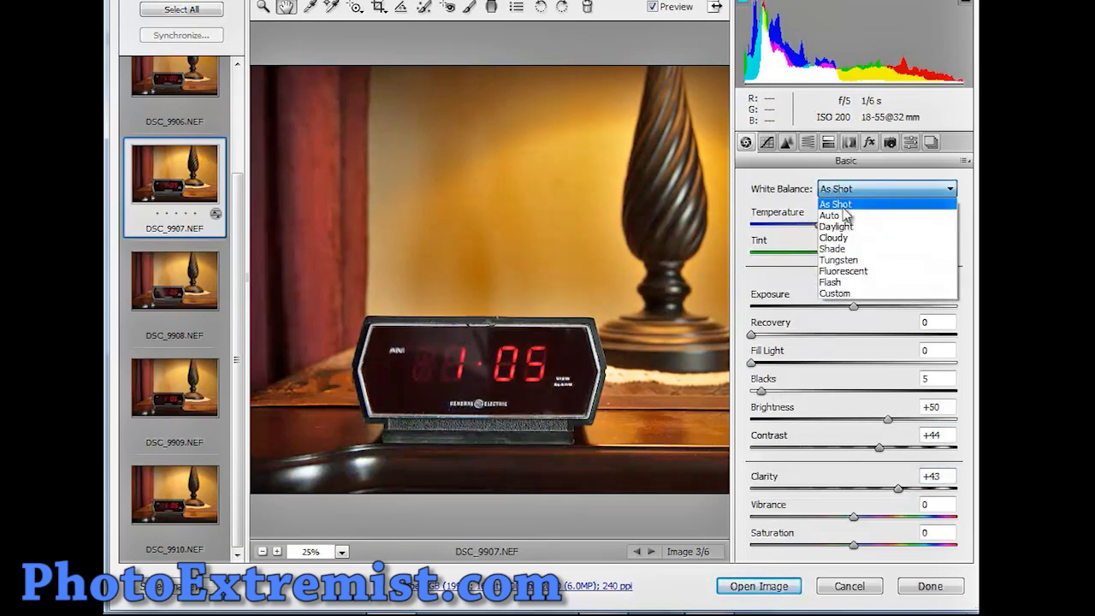
click(838, 226)
click(848, 190)
click(845, 208)
click(847, 190)
- Try the Fluorescent white balance, restore As Shot, and open the image in Photoshop
click(830, 215)
click(847, 190)
click(847, 271)
click(847, 190)
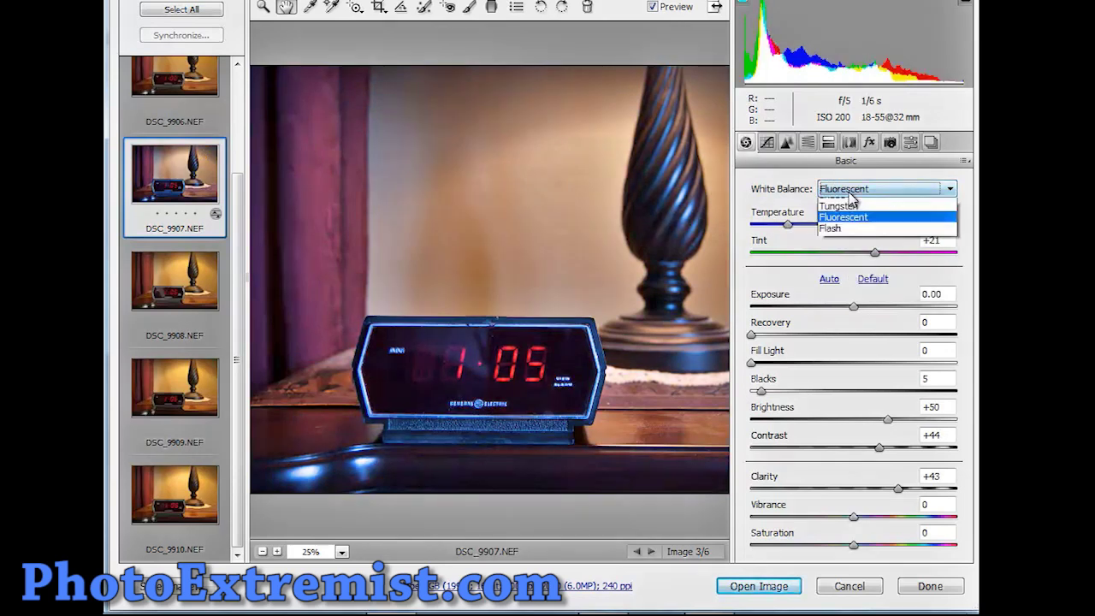
click(845, 206)
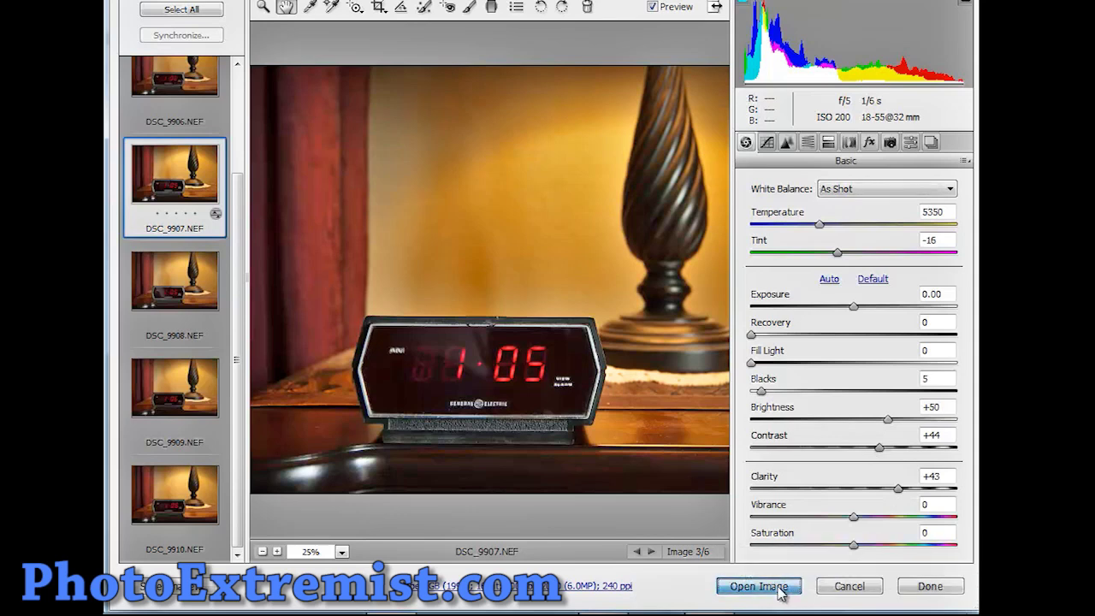
click(778, 587)
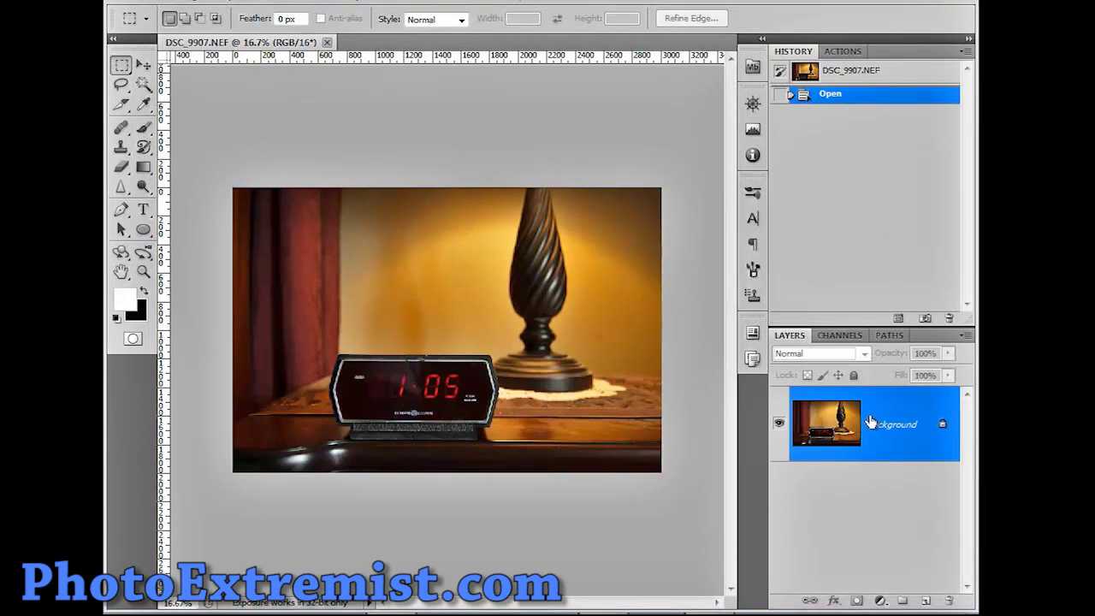
- Duplicate the Background layer, zoom in on the digits, and make Background copy active
drag(871, 421, 926, 601)
key(ctrl+plus)
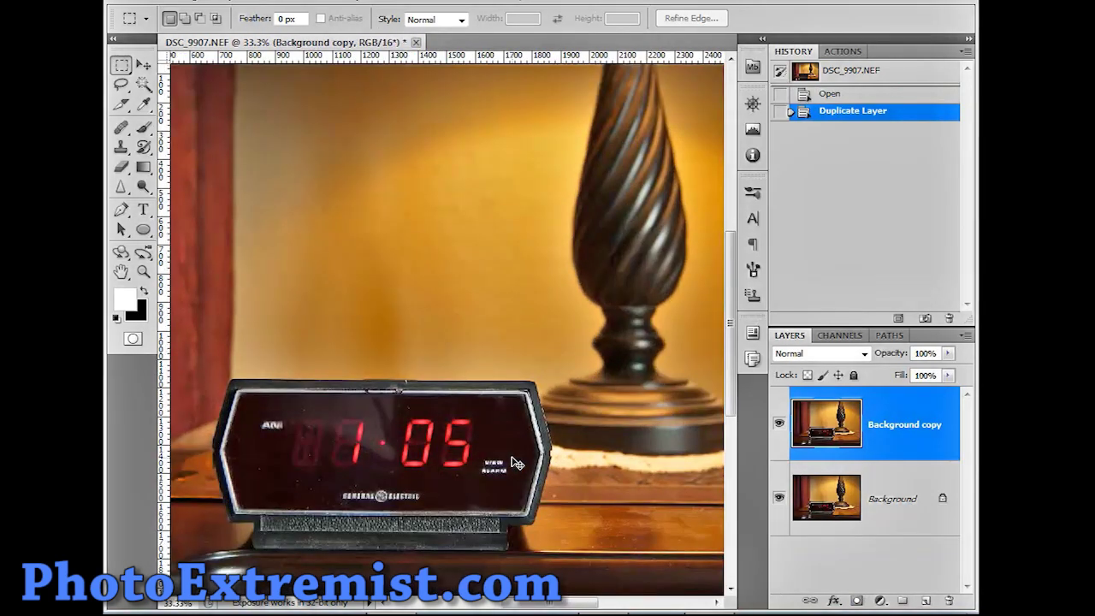
key(ctrl+plus)
key(ctrl+plus)
key(ctrl+plus)
drag(436, 465, 482, 311)
click(778, 423)
click(856, 514)
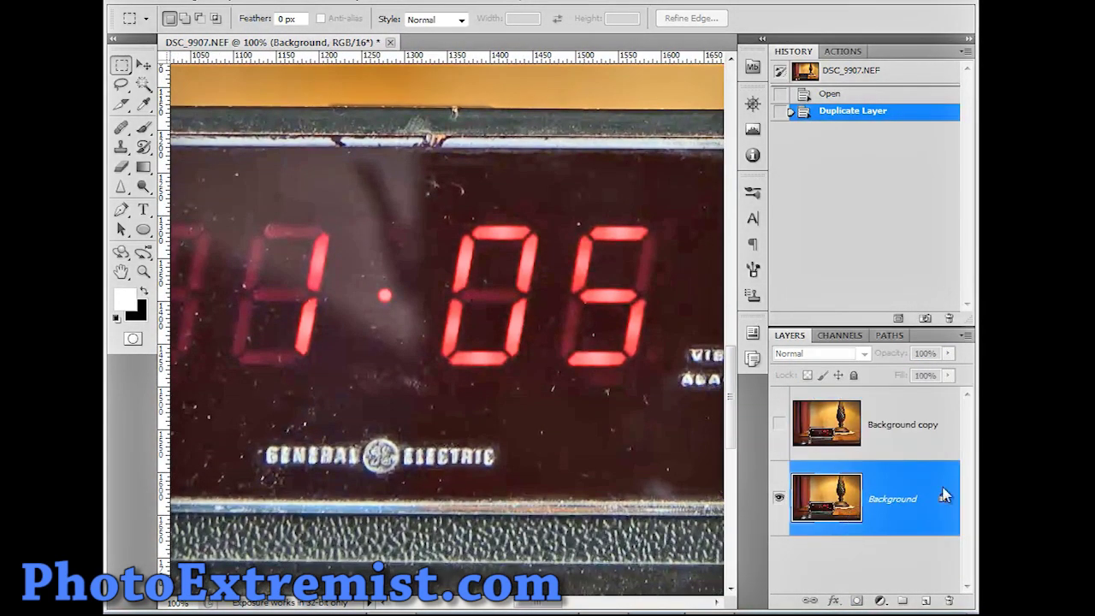
click(778, 423)
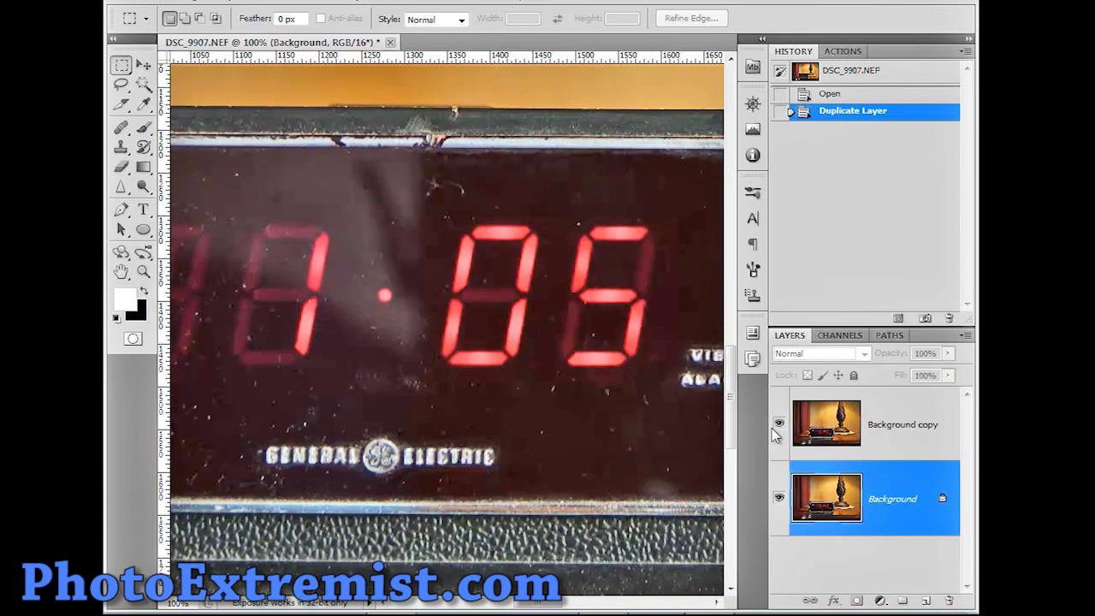
click(870, 432)
drag(548, 425, 596, 422)
key(ctrl+minus)
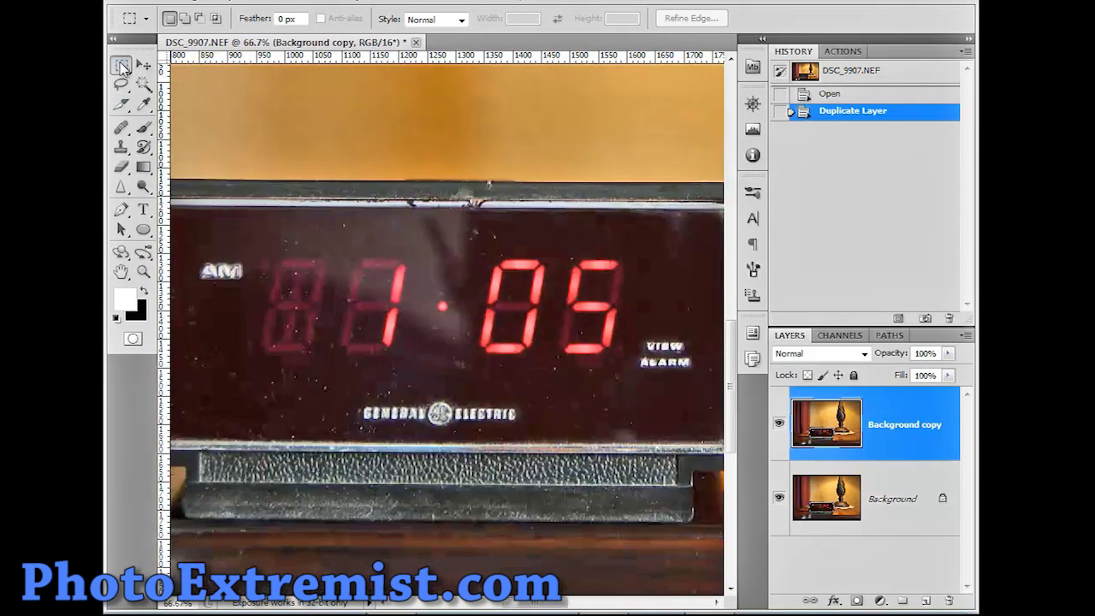
scroll(602, 355, up, 3)
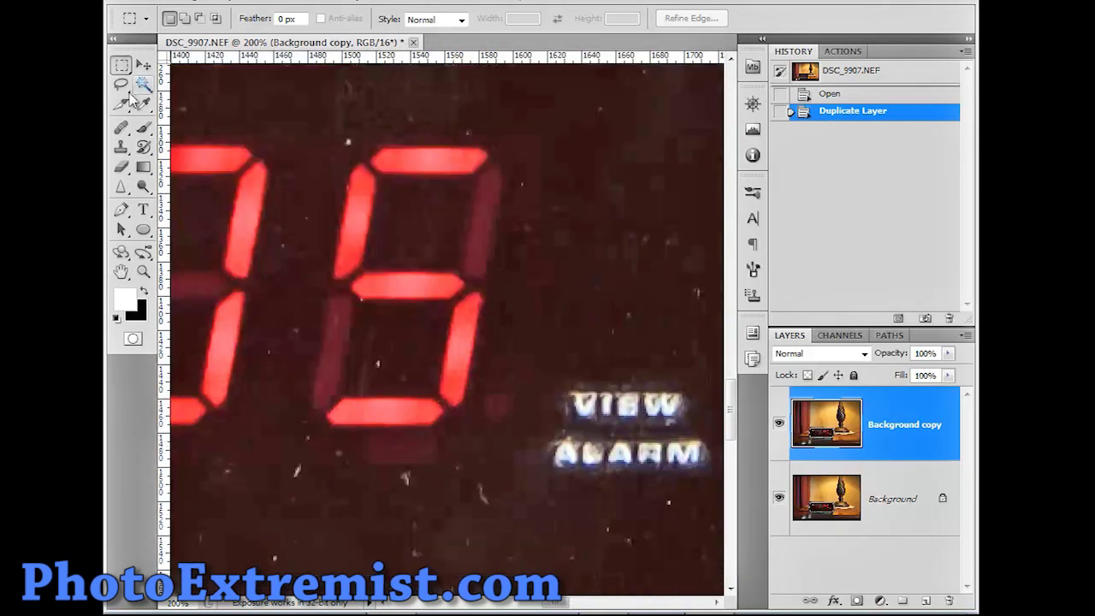
- Outline the 5's upper-left LED segment with the Polygonal Lasso Tool
click(123, 85)
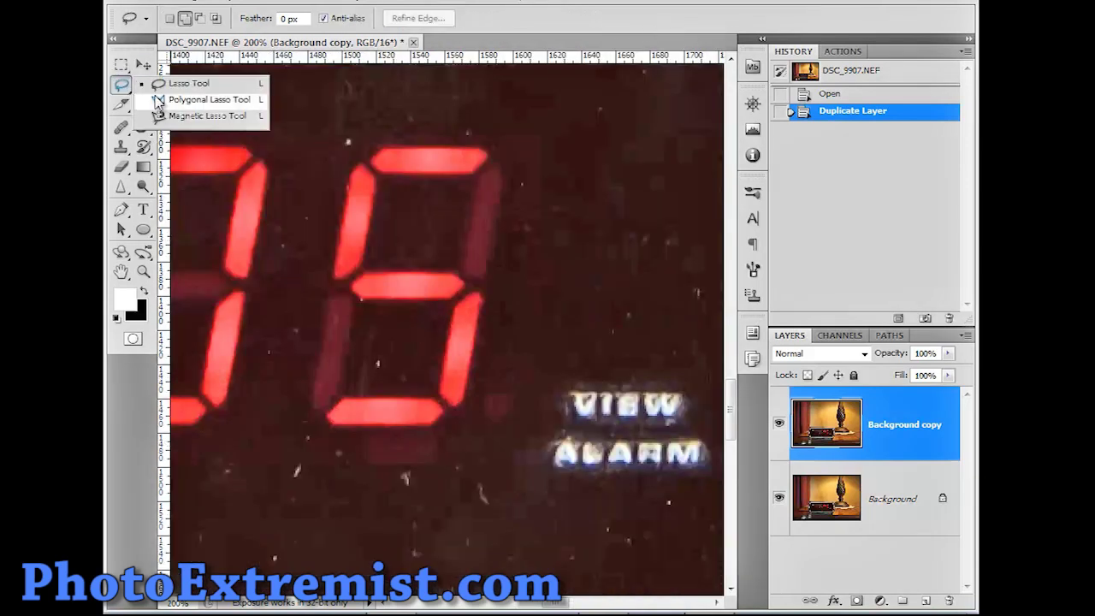
click(205, 99)
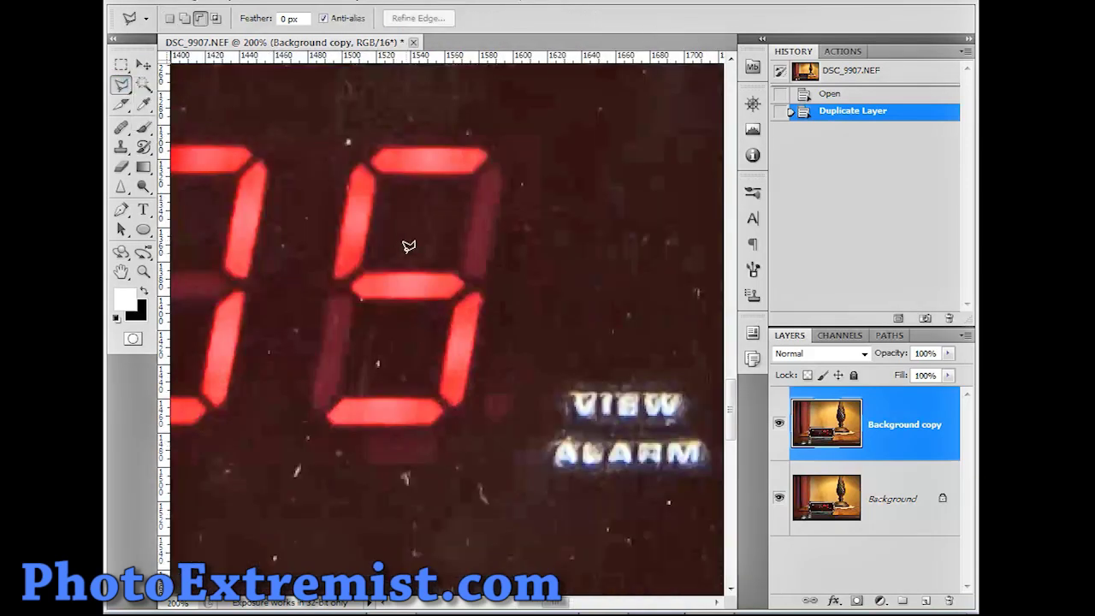
click(338, 283)
click(368, 266)
click(380, 174)
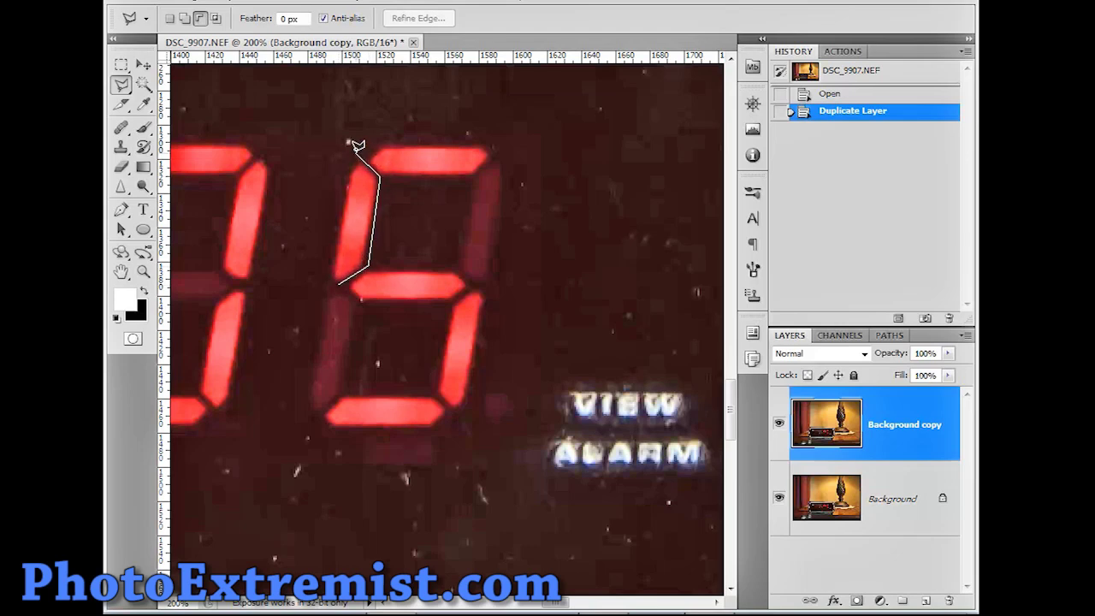
click(341, 275)
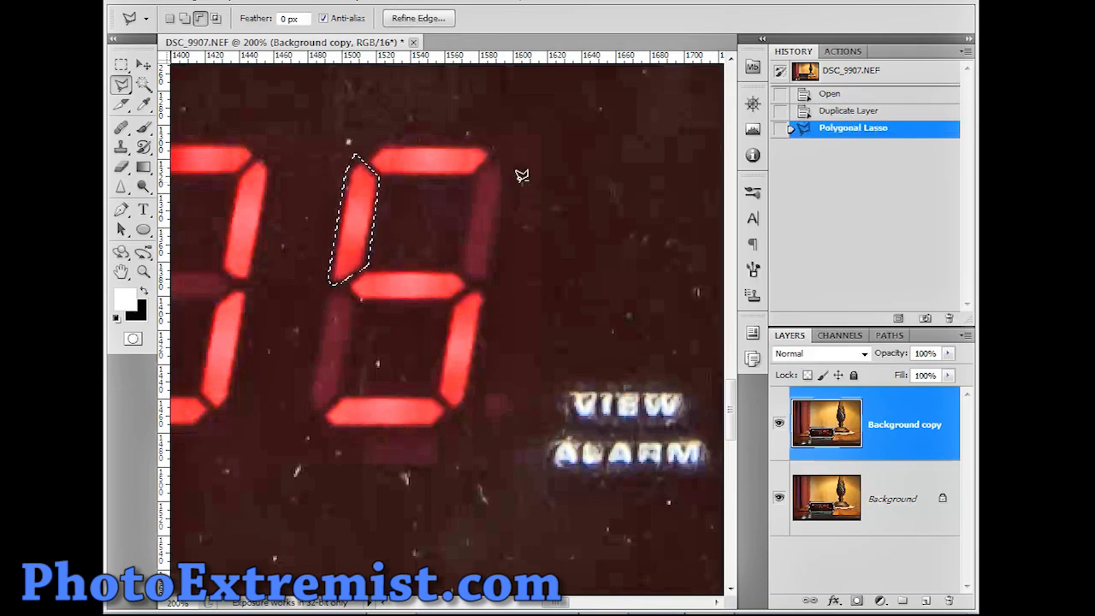
- Paste the segment onto Layer 1, rotate it 180° and fit it into the upper-right slot
key(ctrl+c)
key(ctrl+v)
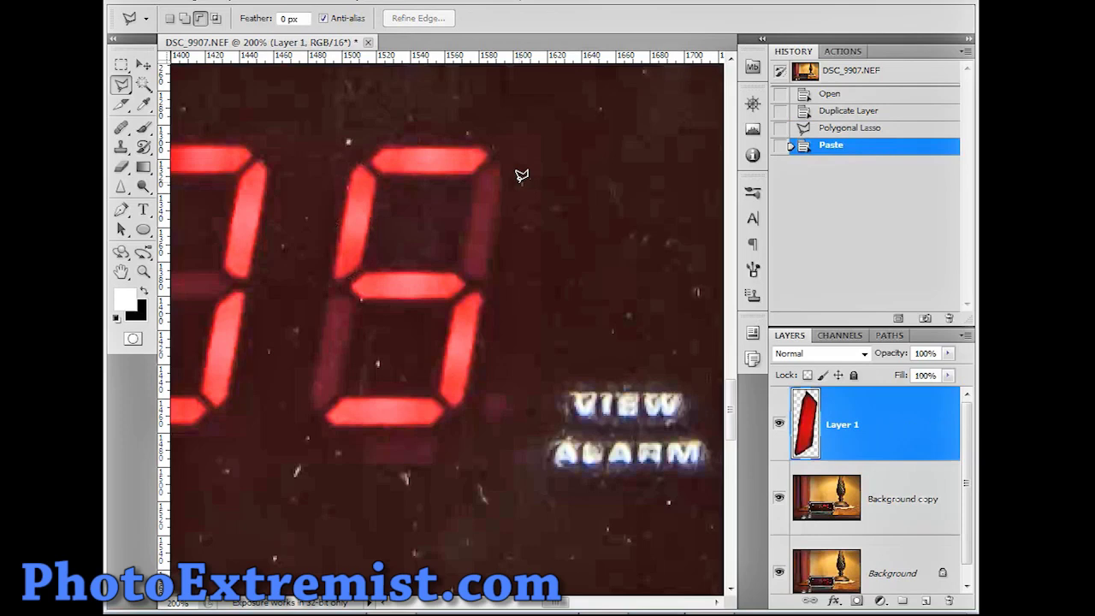
key(ctrl+t)
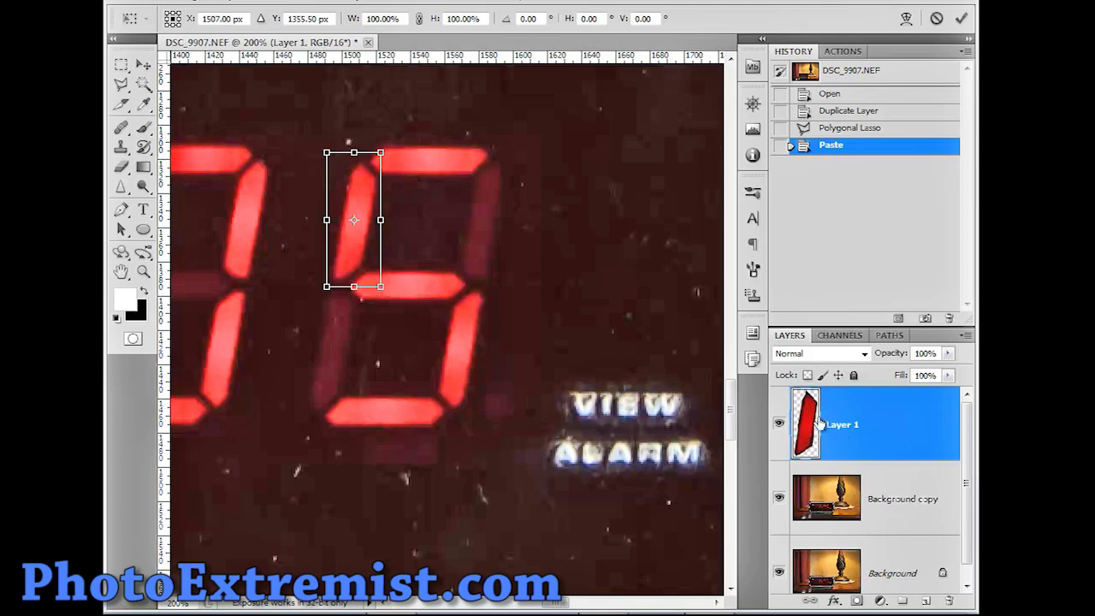
drag(393, 140, 291, 322)
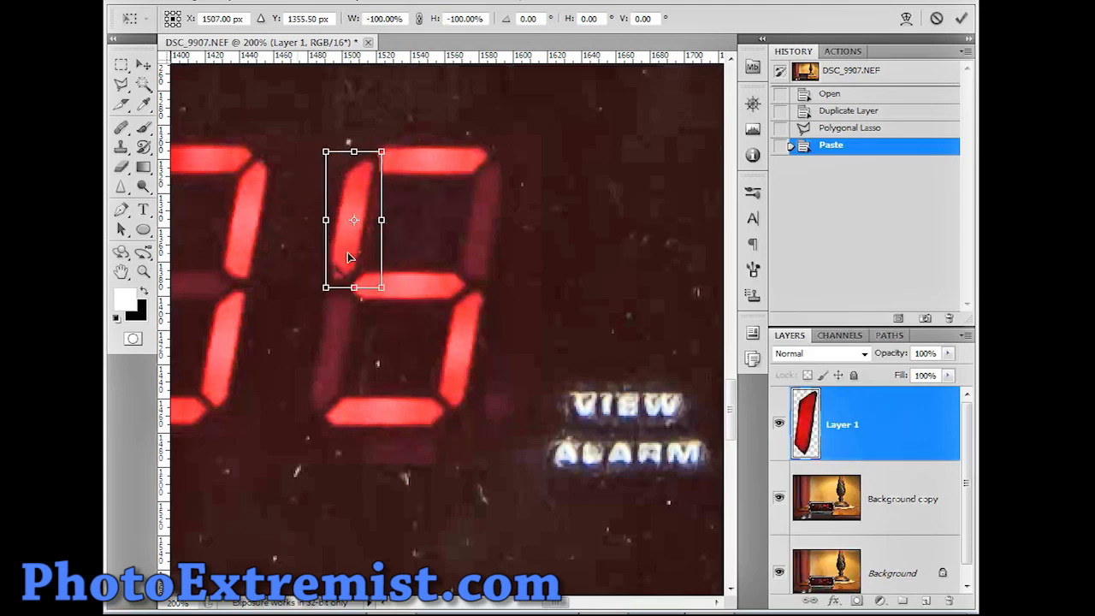
drag(347, 257, 481, 265)
drag(547, 310, 538, 313)
drag(482, 275, 479, 271)
key(Return)
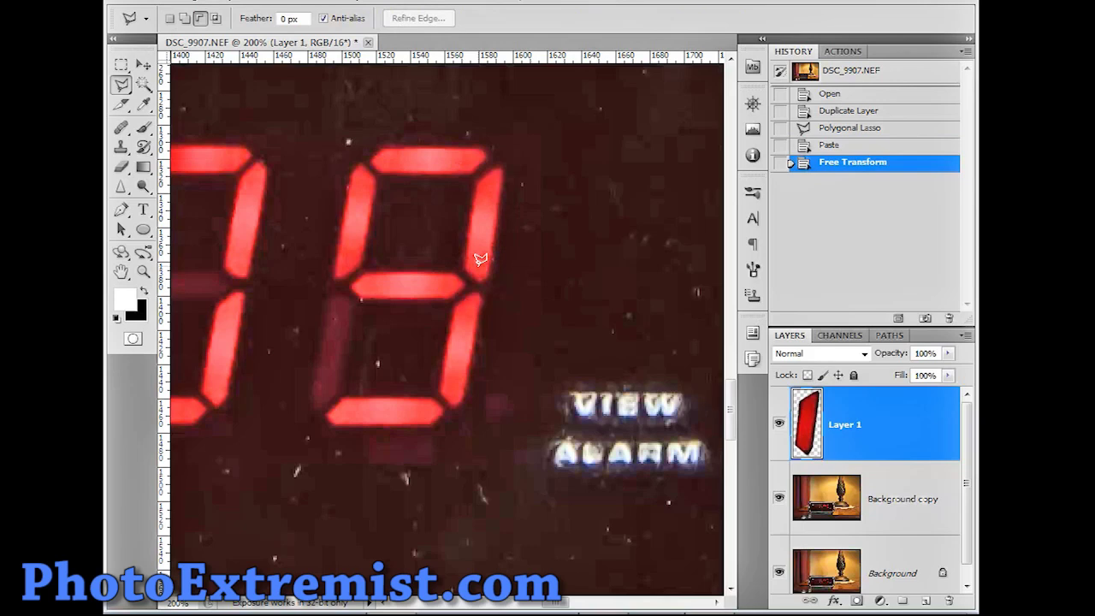
- Select the Move tool and try Color blend mode on Layer 1, then undo it
click(811, 354)
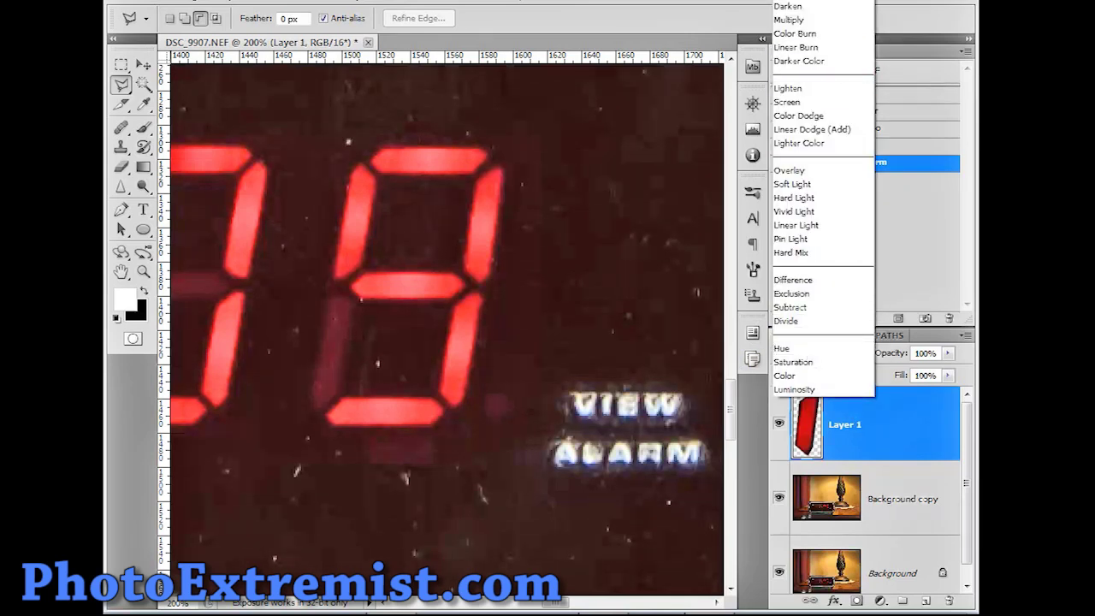
click(893, 443)
click(143, 65)
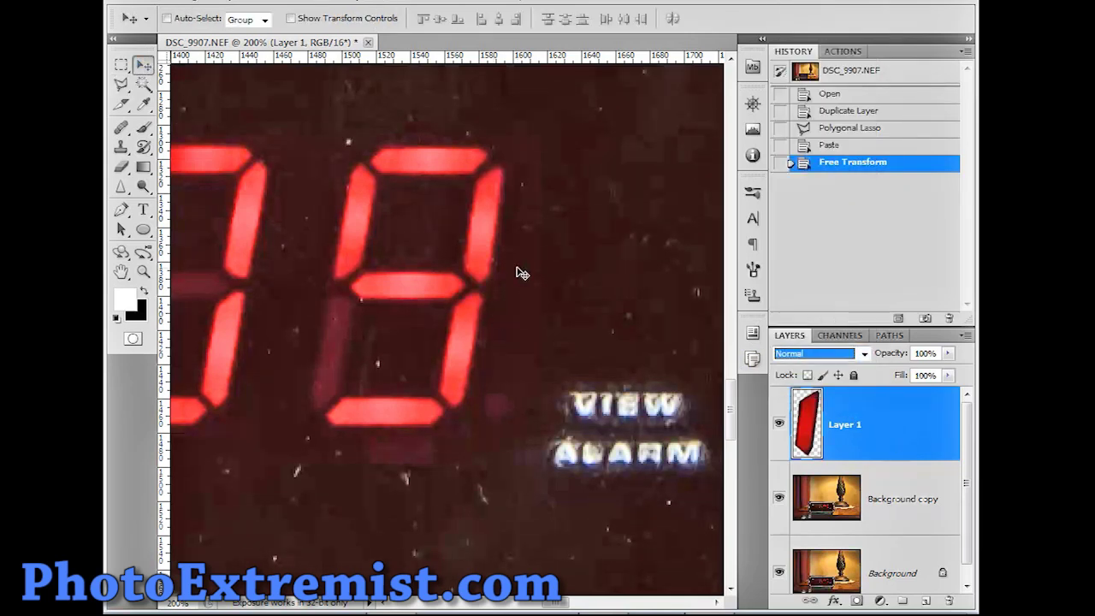
key(alt+shift+c)
drag(446, 437, 644, 429)
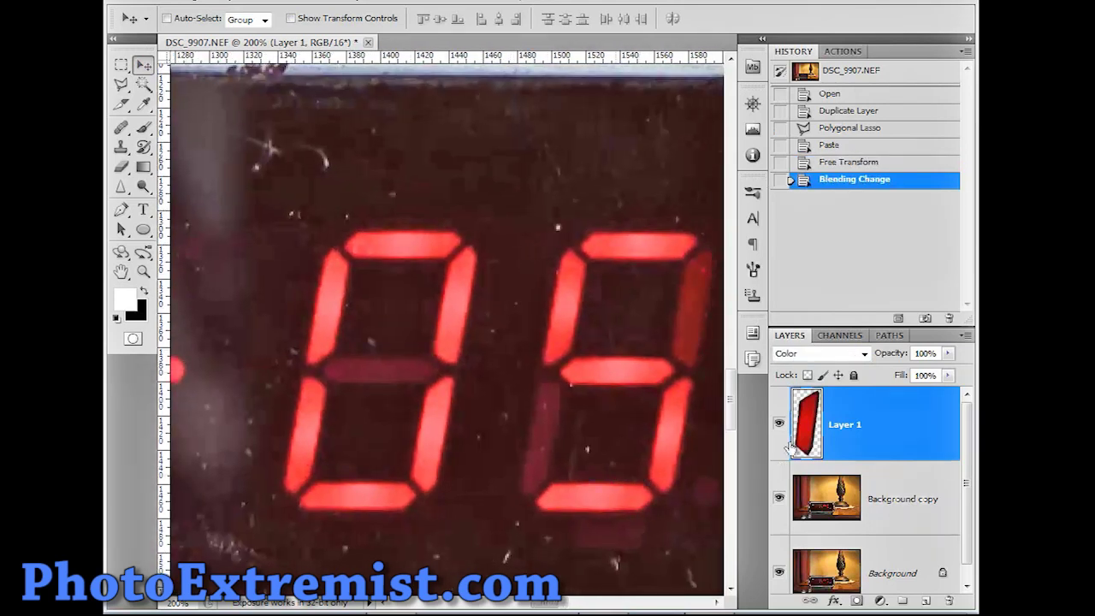
click(838, 162)
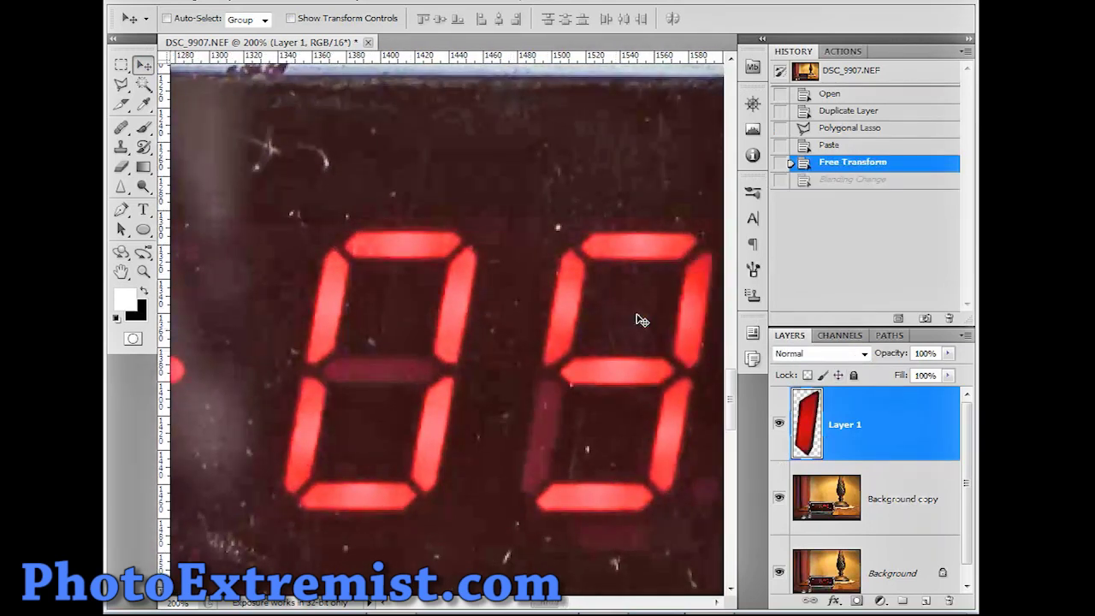
- Move the red segment over into the gap beside the 1 digit
drag(661, 340, 257, 347)
drag(491, 386, 795, 343)
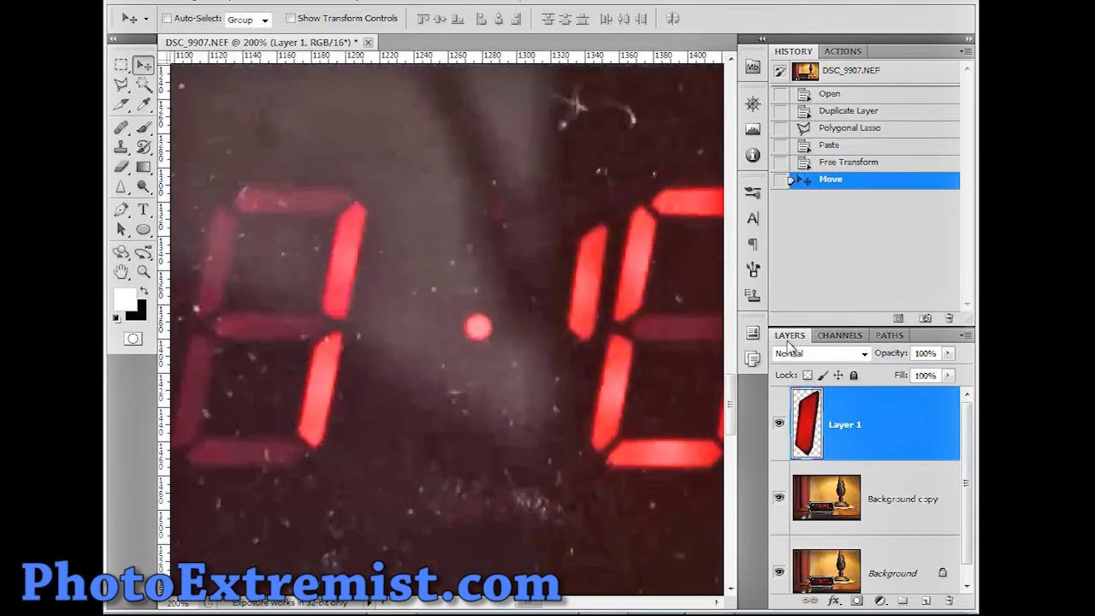
drag(616, 321, 440, 259)
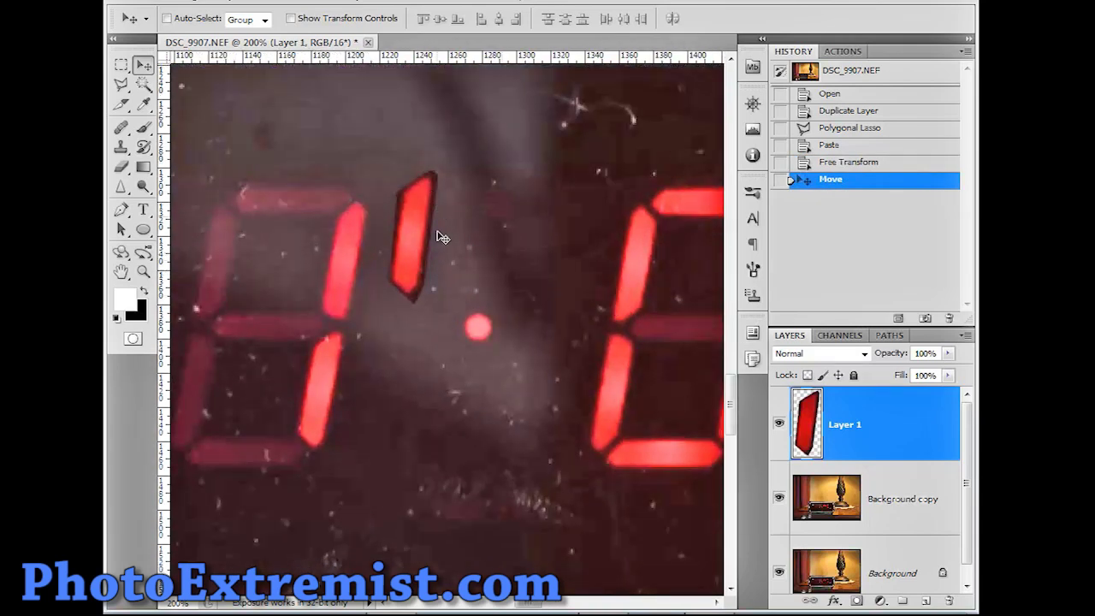
scroll(432, 276, up, 3)
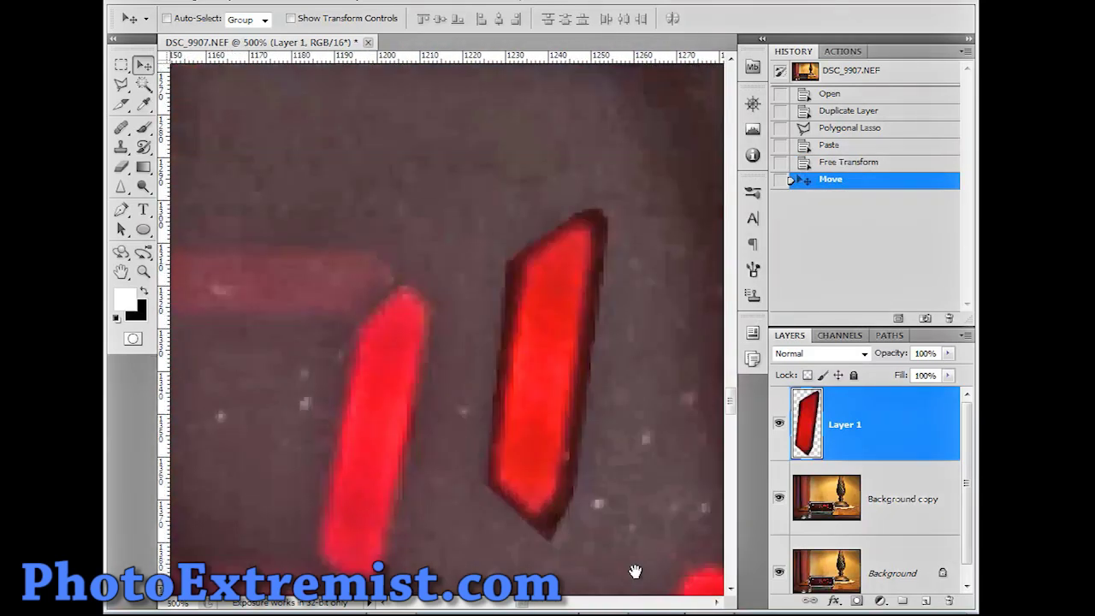
drag(451, 319, 508, 337)
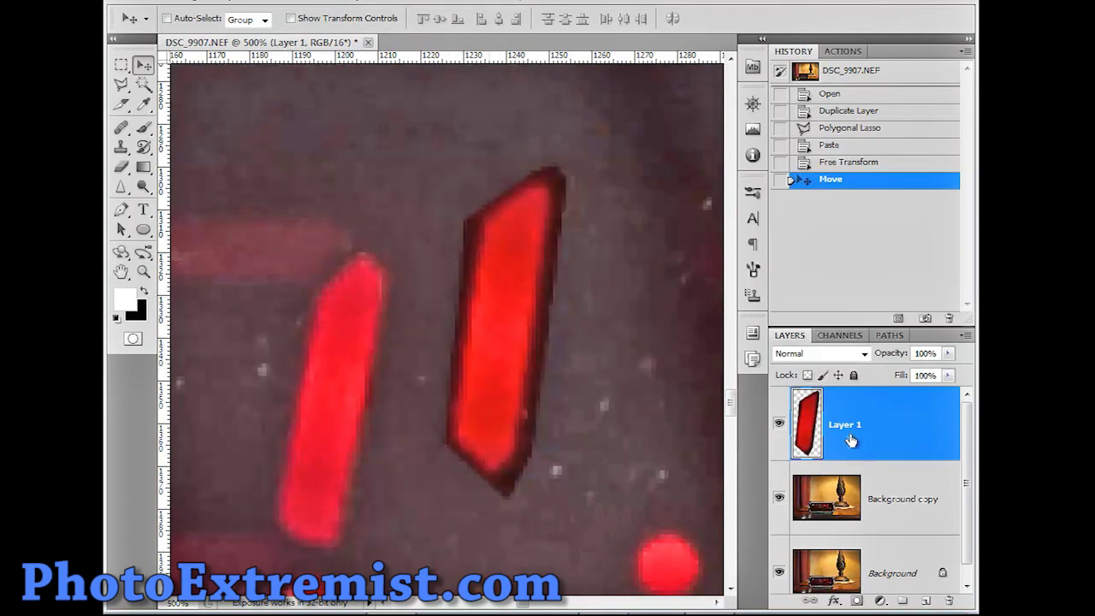
- Set Layer 1's blend mode to Lighten
click(792, 353)
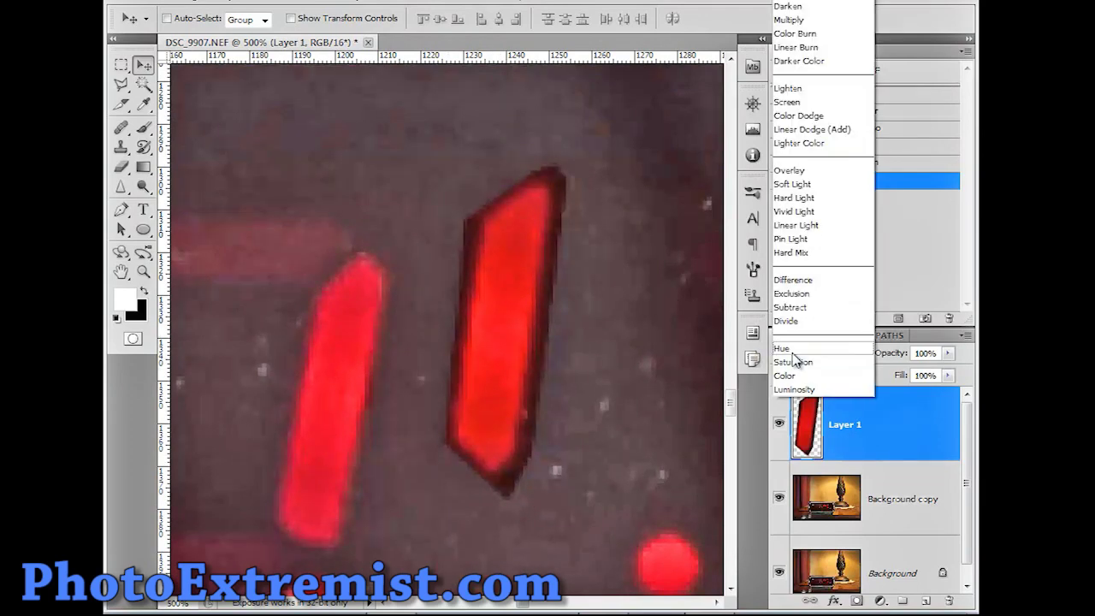
click(870, 428)
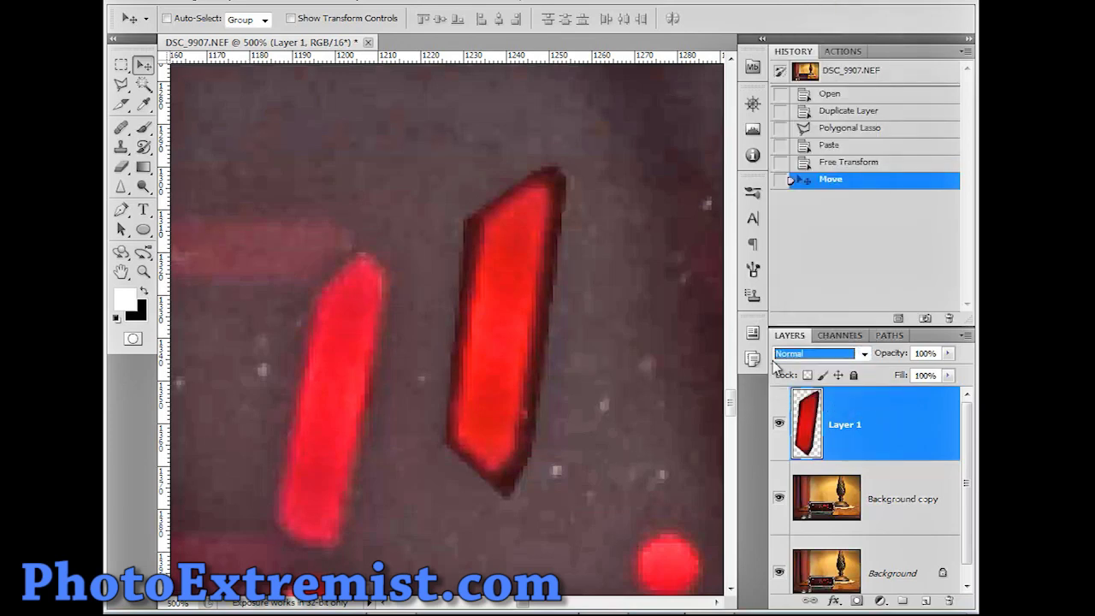
click(801, 363)
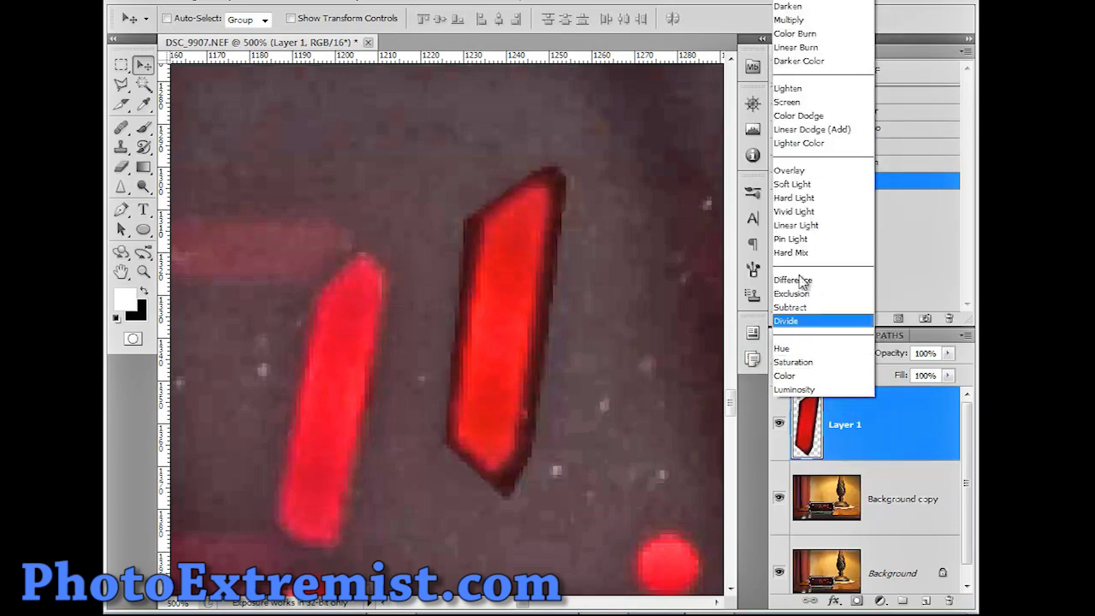
click(798, 89)
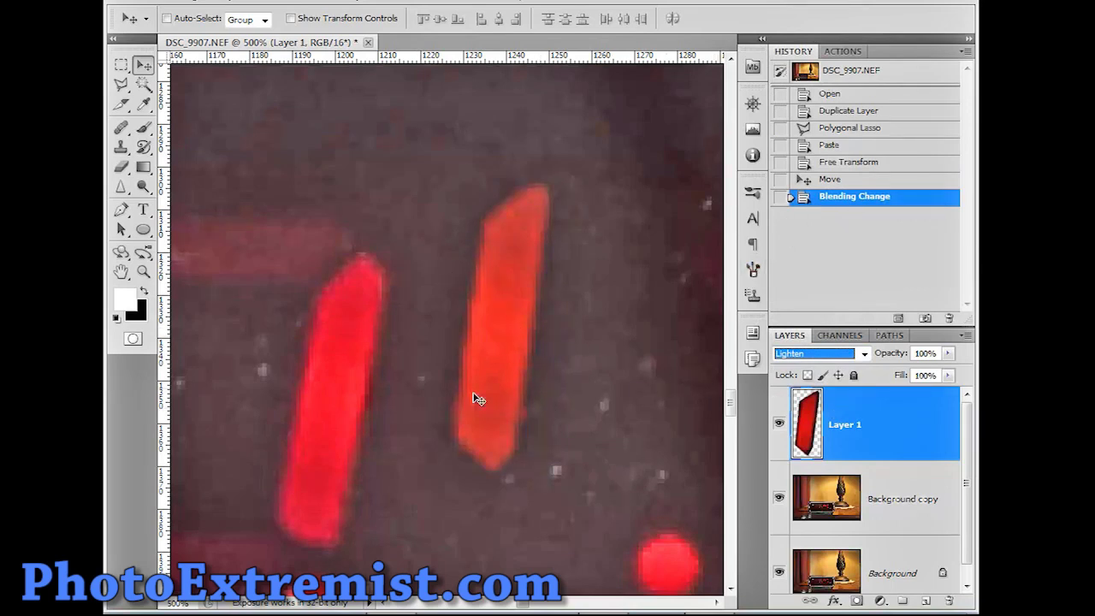
scroll(364, 372, down, 3)
scroll(482, 420, down, 1)
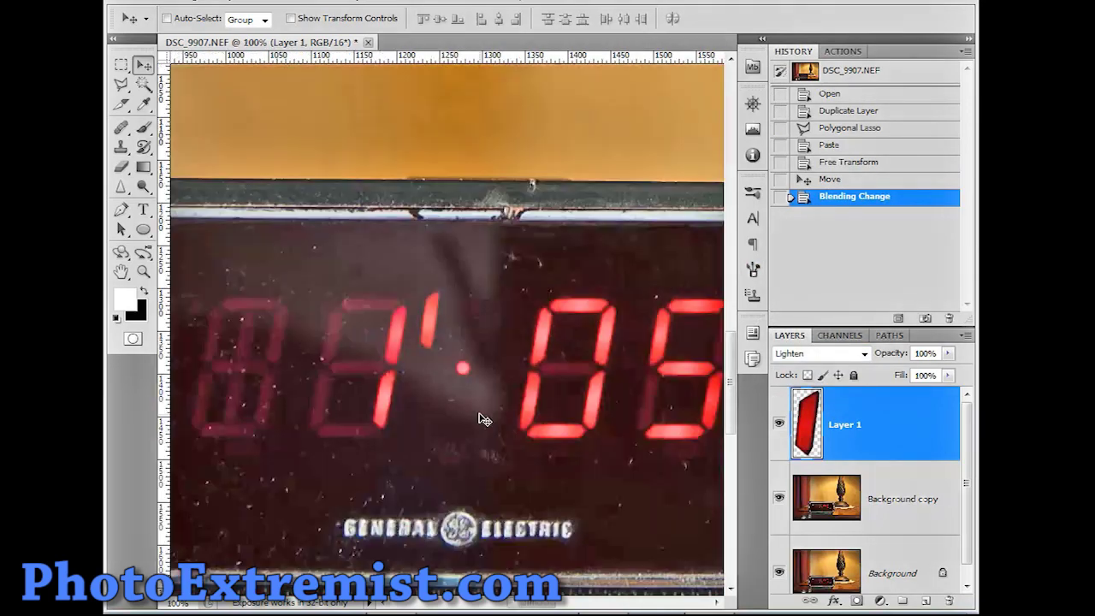
scroll(482, 418, up, 1)
- Drag the segment onto the last digit's upper right so the clock reads 1:09
drag(497, 416, 370, 329)
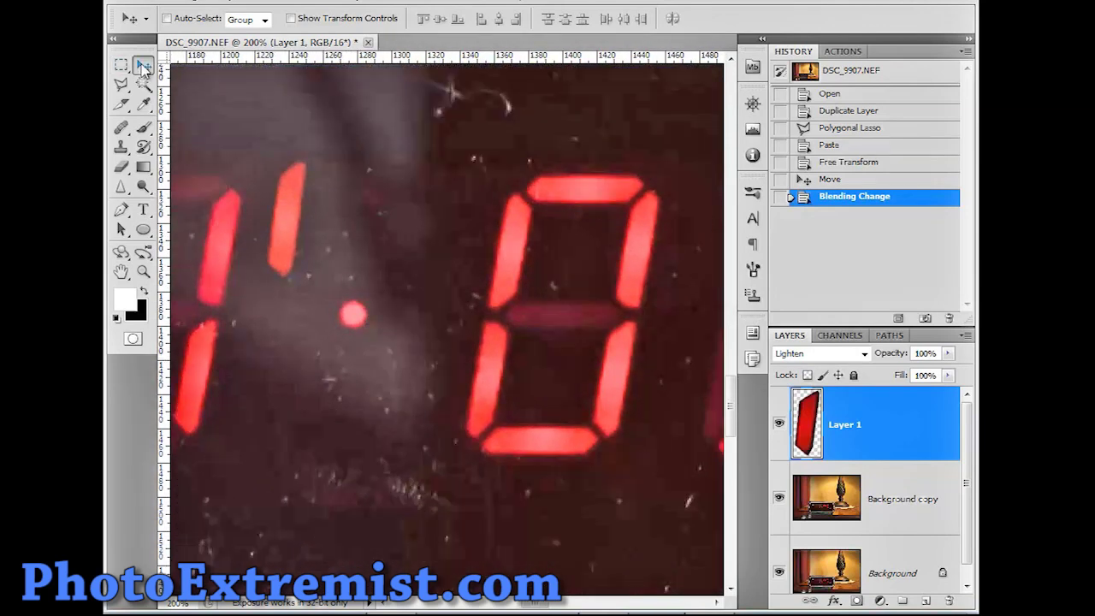
drag(548, 466, 486, 457)
drag(253, 271, 719, 282)
drag(402, 287, 570, 292)
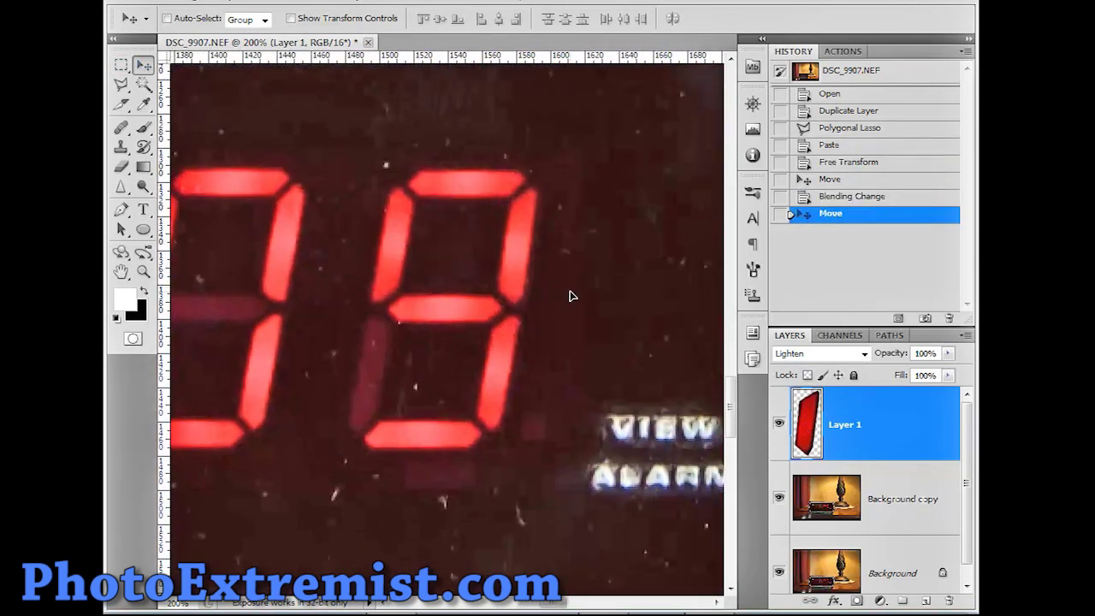
scroll(571, 300, down, 4)
scroll(563, 425, up, 2)
click(780, 425)
click(780, 424)
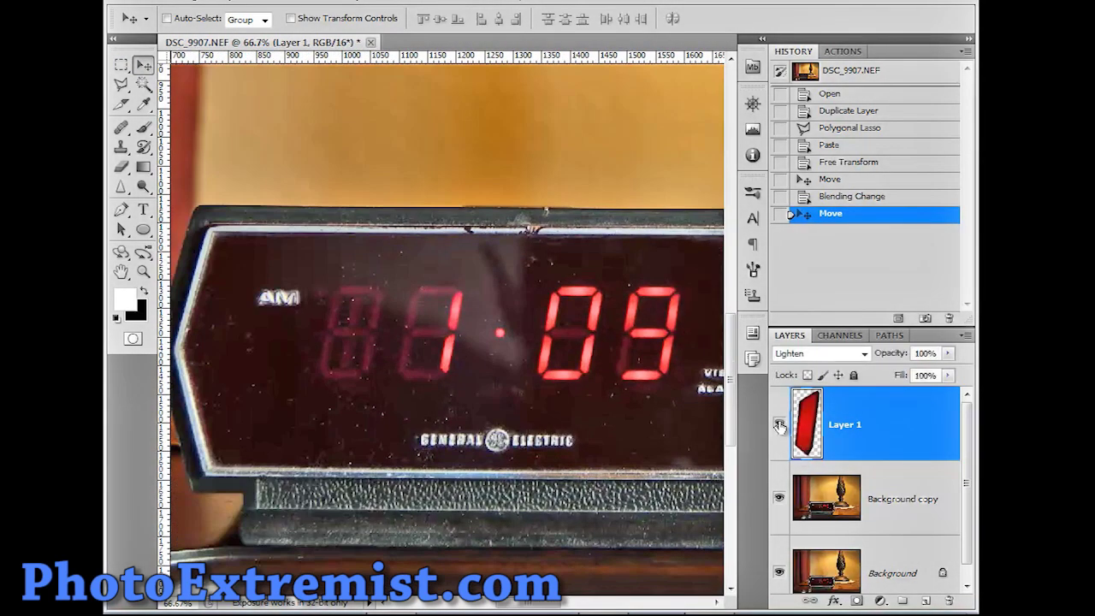
key(ctrl+minus)
key(ctrl+minus)
scroll(611, 447, up, 2)
- Move the red segment to the first hour digit and rotate it into a horizontal top bar
drag(577, 451, 589, 453)
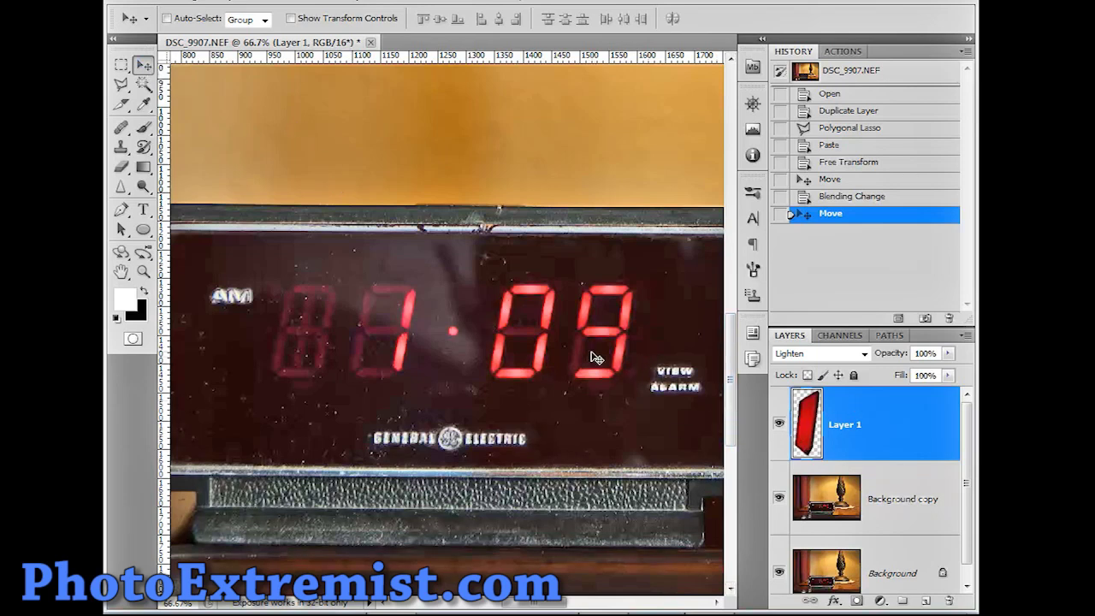
drag(638, 368, 368, 294)
key(ctrl+t)
key(ctrl+plus)
key(ctrl+plus)
key(ctrl+plus)
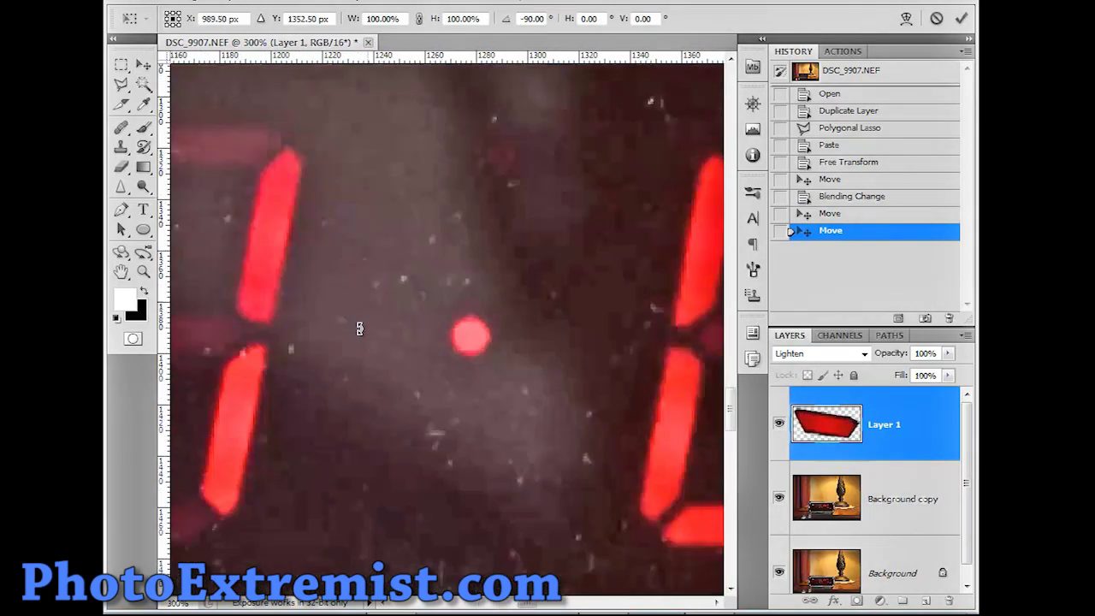
drag(325, 342, 624, 447)
drag(257, 342, 599, 360)
drag(314, 347, 437, 265)
drag(513, 295, 523, 296)
key(Return)
- Duplicate the top bar and rotate the copy vertical, then undo that attempt
key(ctrl+j)
key(ctrl+minus)
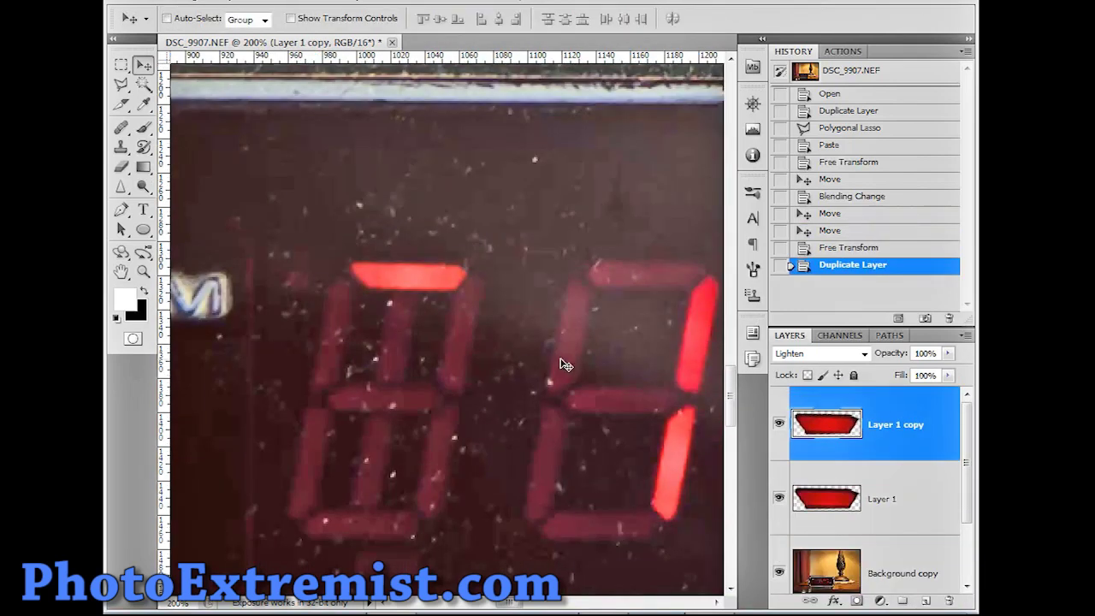
key(ctrl+t)
mouse_move(499, 364)
mouse_down()
mouse_move(342, 360)
mouse_move(464, 442)
mouse_move(490, 438)
mouse_up()
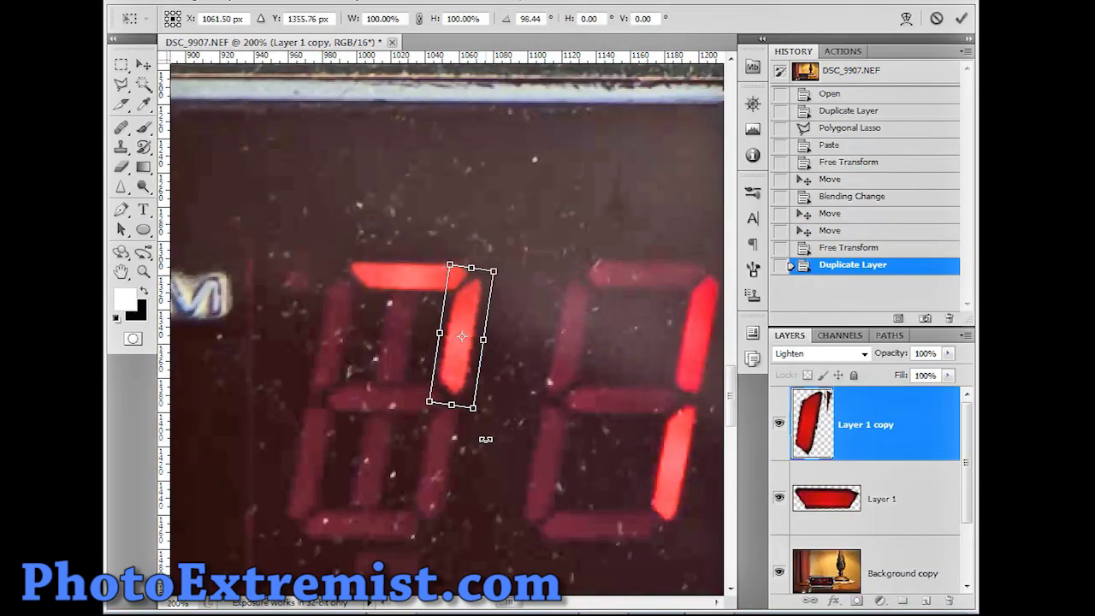
drag(454, 373, 391, 379)
key(Return)
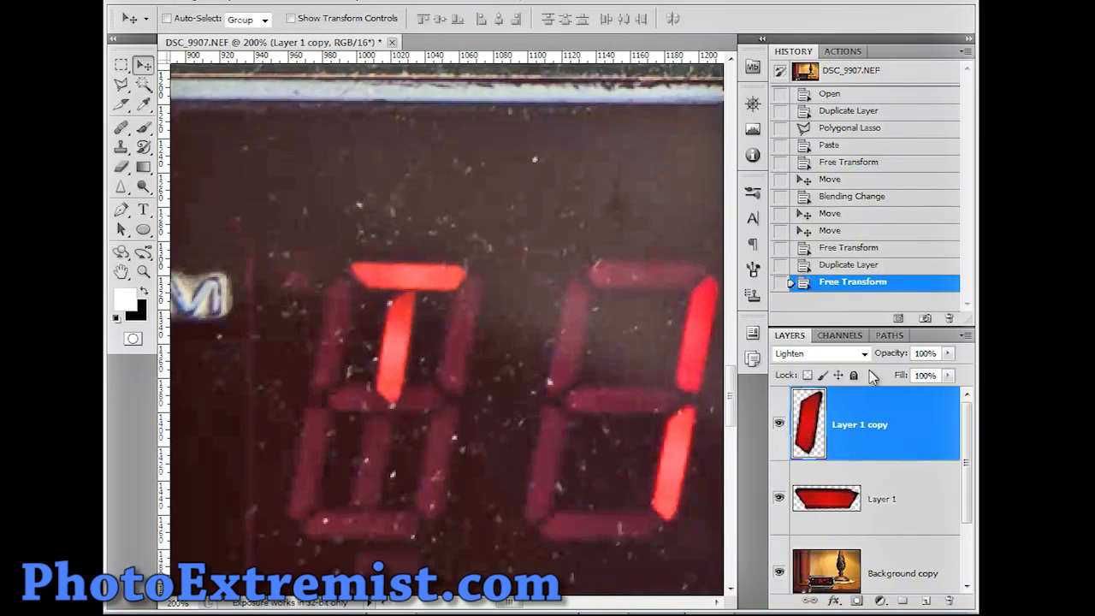
click(853, 250)
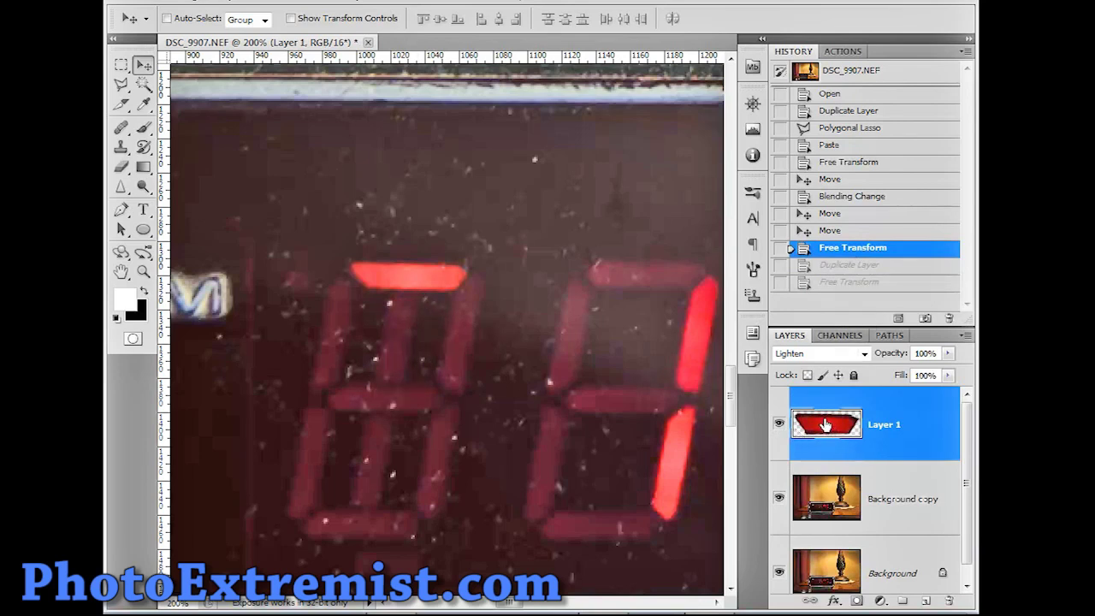
- Duplicate the bar layer and rotate the copy upright into a stem under the bar
drag(825, 425, 927, 601)
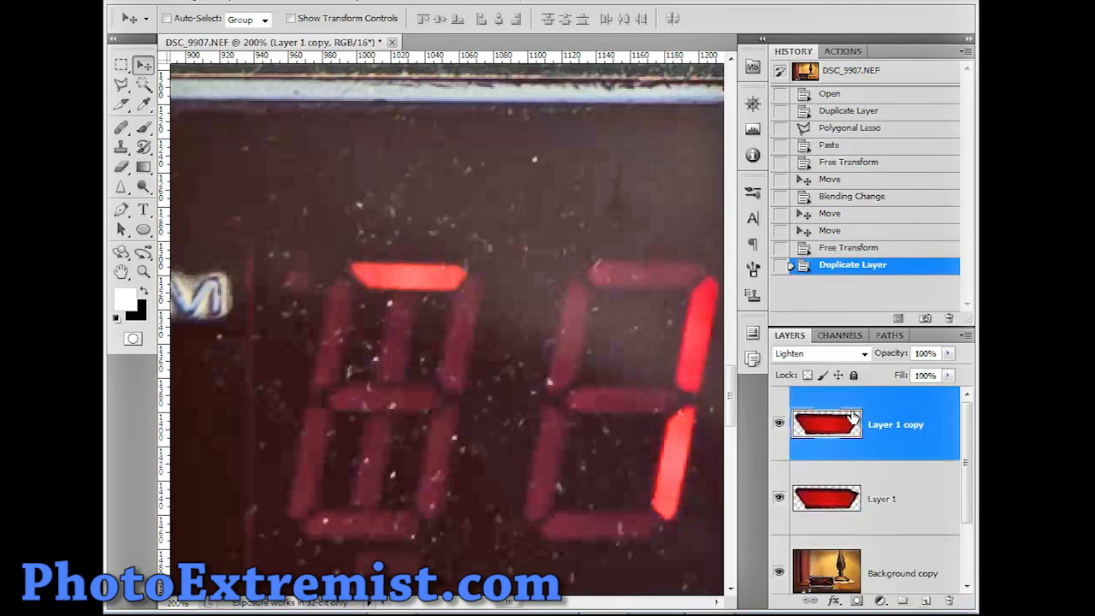
key(ctrl+t)
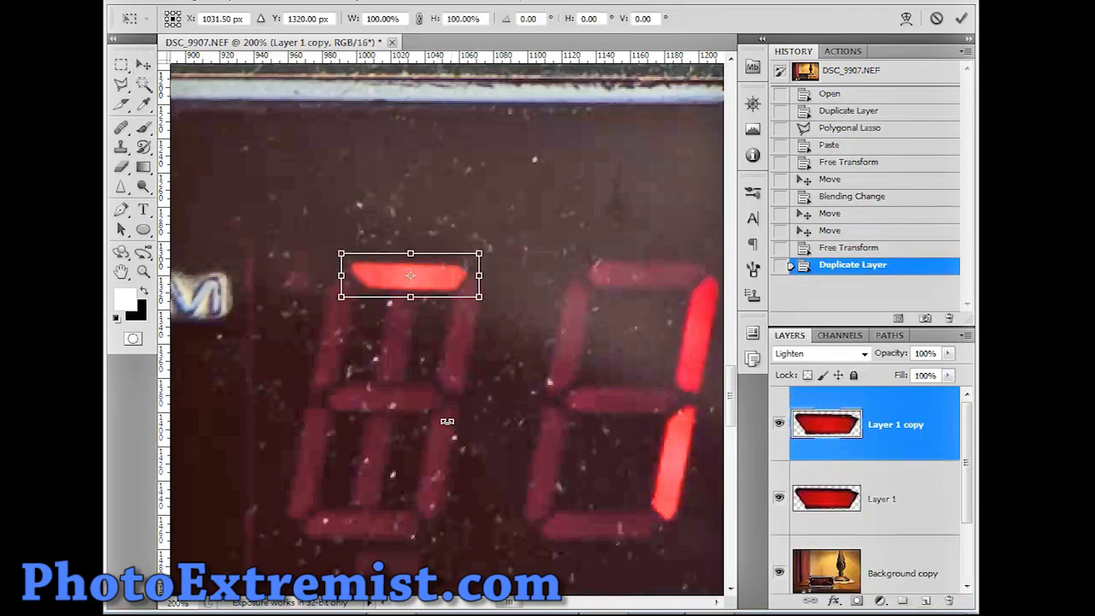
drag(445, 289, 445, 379)
drag(499, 408, 353, 451)
scroll(368, 452, up, 2)
drag(420, 475, 396, 432)
key(Return)
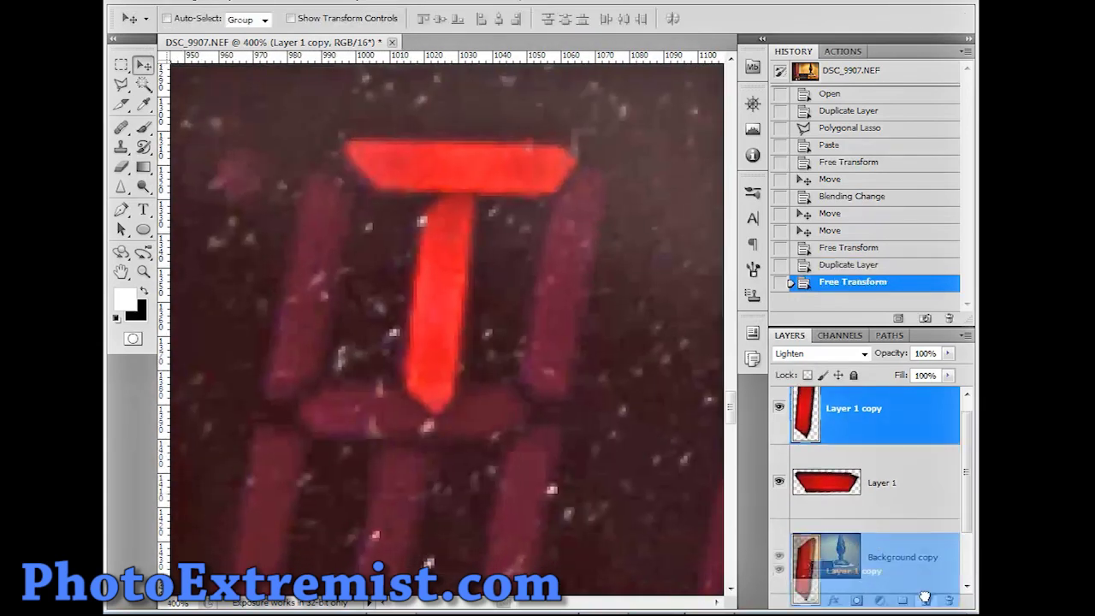
- Duplicate the stem and move the copy down to form the lower stem
key(ctrl+alt+t)
drag(468, 135, 421, 370)
key(Return)
scroll(551, 420, down, 4)
scroll(550, 420, up, 4)
- Add a layer mask to the lower stem and brush away its overlapping ends
click(856, 601)
key(b)
click(190, 19)
key(Return)
mouse_move(450, 295)
mouse_down()
mouse_move(419, 311)
mouse_move(441, 301)
mouse_move(423, 319)
mouse_up()
- Add a mask to the upper stem and nudge the lower stem into line
click(855, 499)
click(857, 600)
key(v)
click(803, 423)
drag(419, 402, 443, 436)
scroll(443, 435, down, 3)
click(850, 233)
key(Right)
key(ctrl+Page_Down)
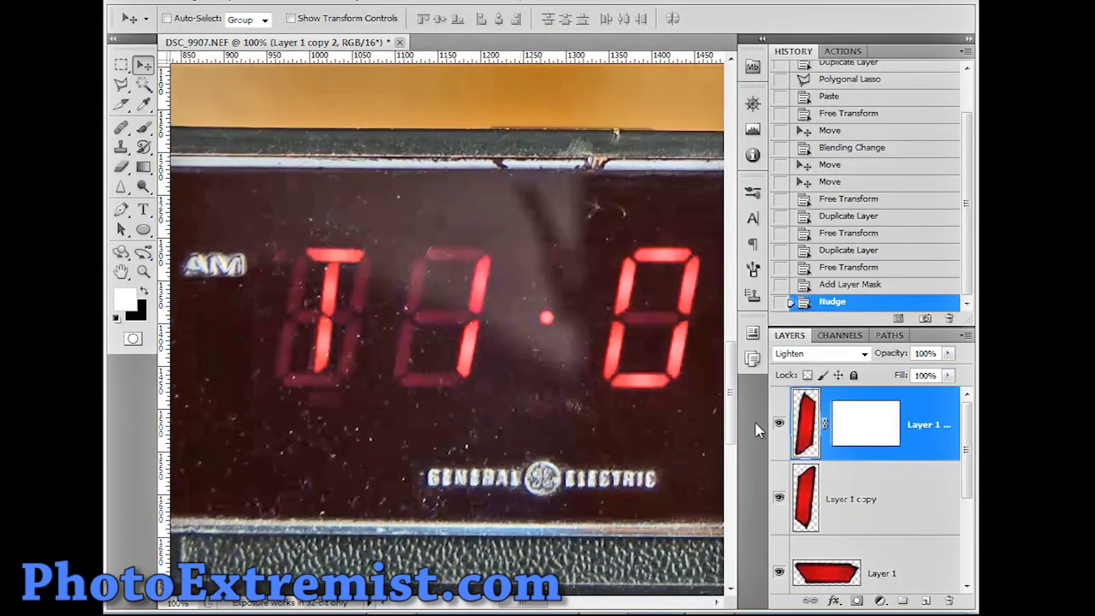
click(121, 65)
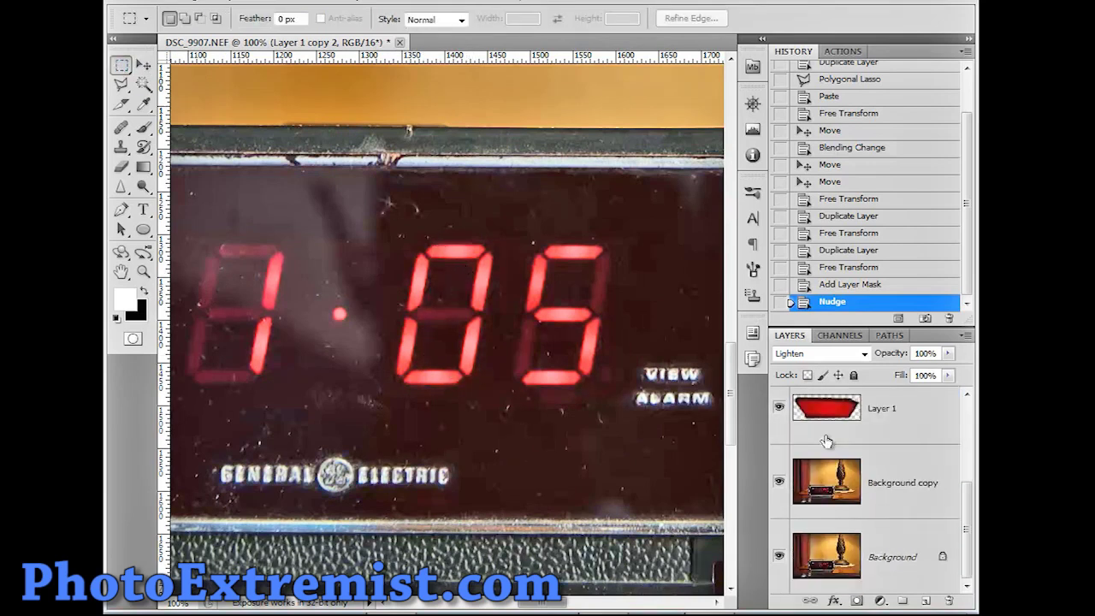
- Select Background copy and set up the Clone Stamp with a brush of about 27 px
click(826, 496)
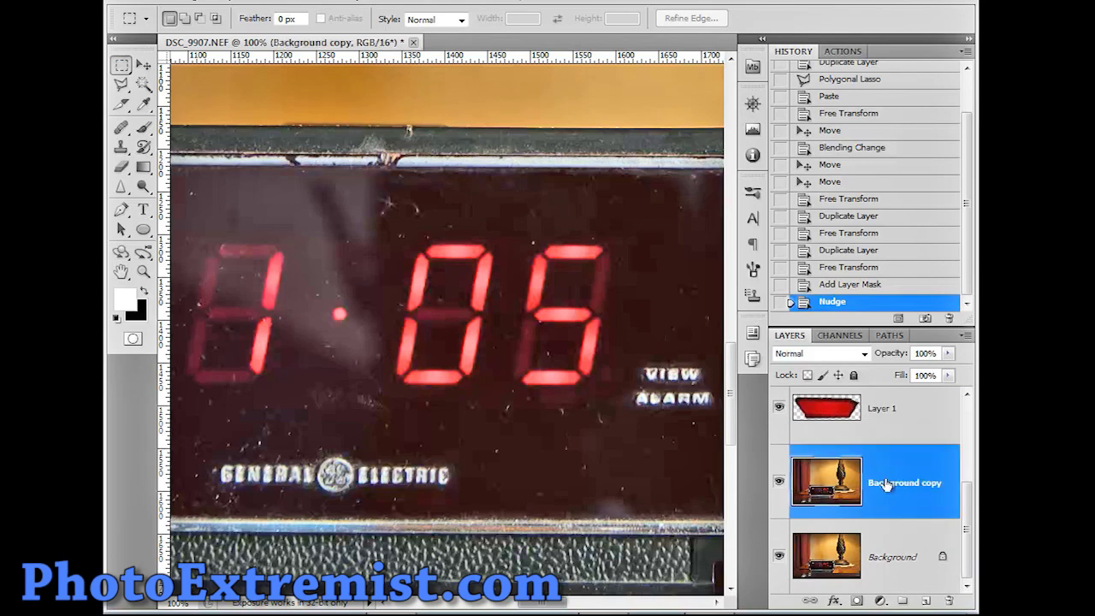
click(123, 145)
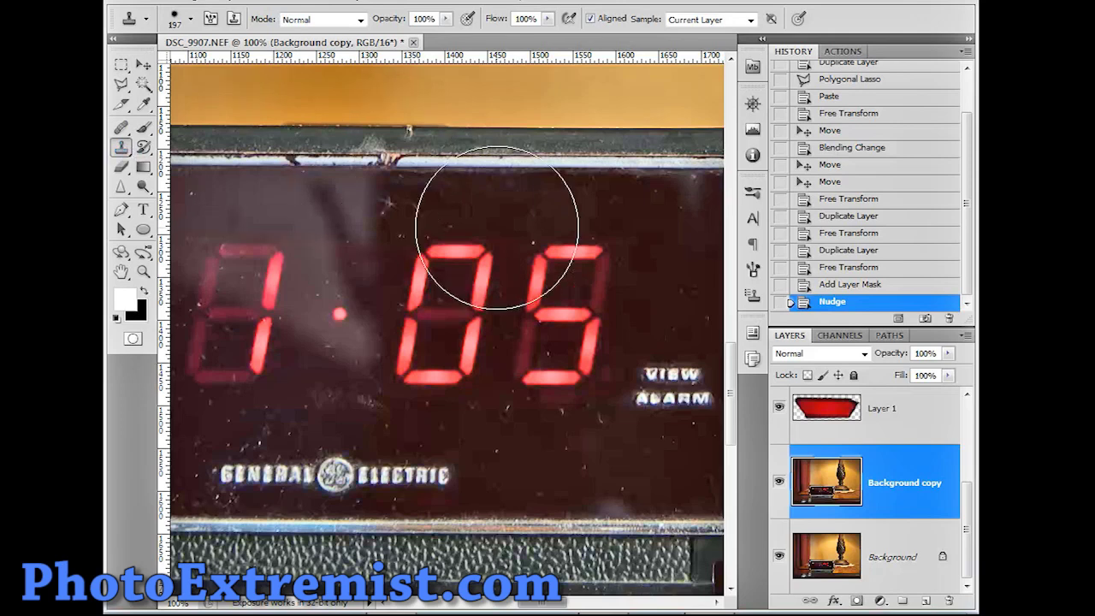
click(193, 19)
drag(177, 65, 152, 65)
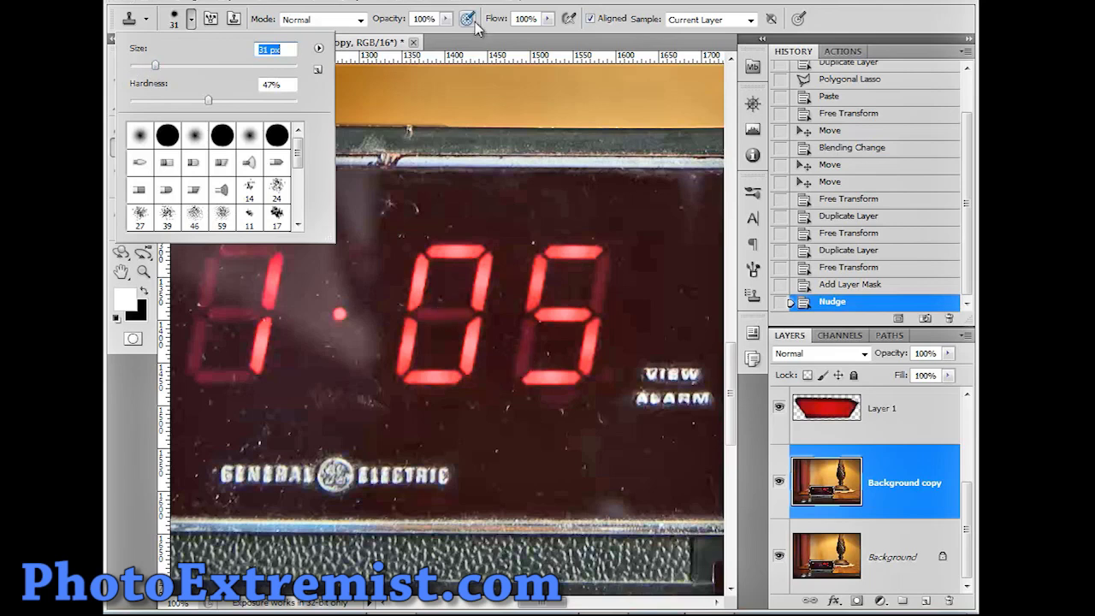
key(Return)
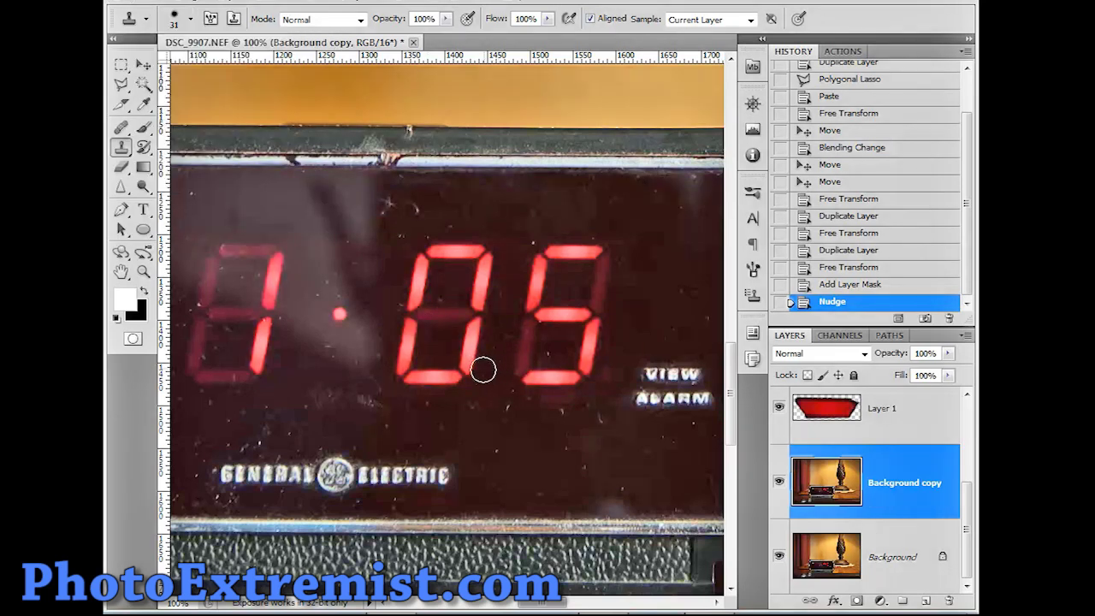
- Clone dark display over the middle digit's lower-right, middle and bottom segments
mouse_move(484, 370)
mouse_down()
mouse_move(470, 362)
mouse_move(484, 330)
mouse_move(465, 357)
mouse_move(489, 357)
mouse_move(463, 349)
mouse_up()
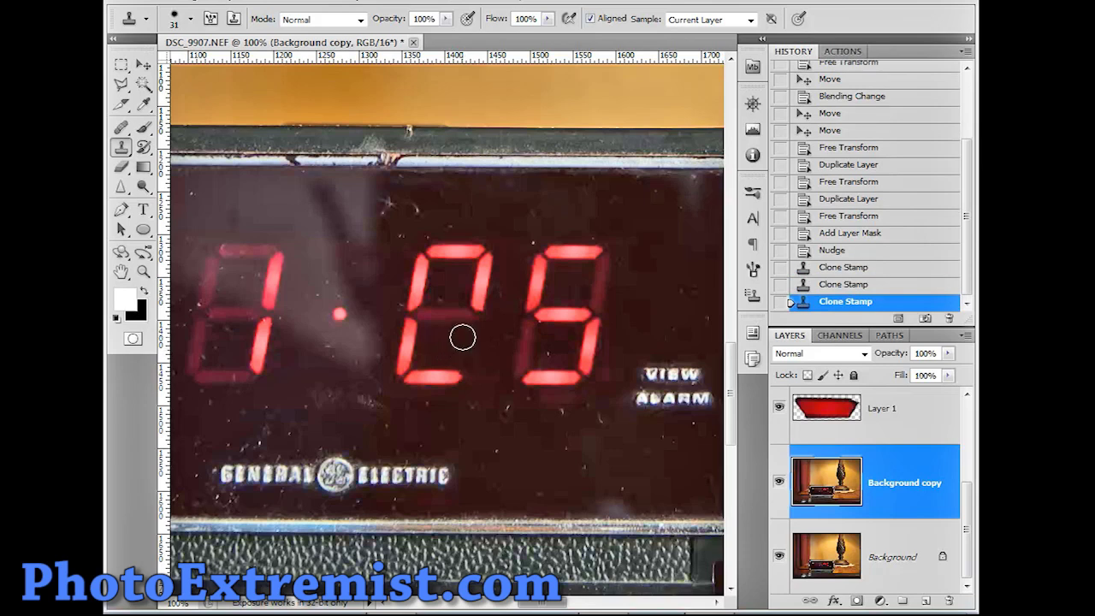
click(479, 328)
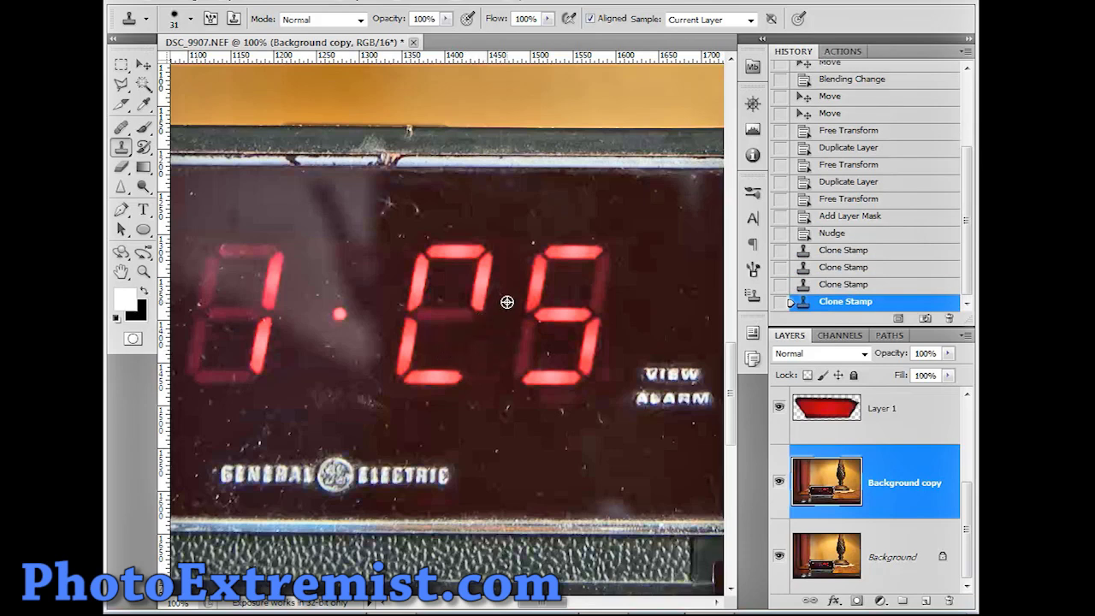
alt+click(507, 302)
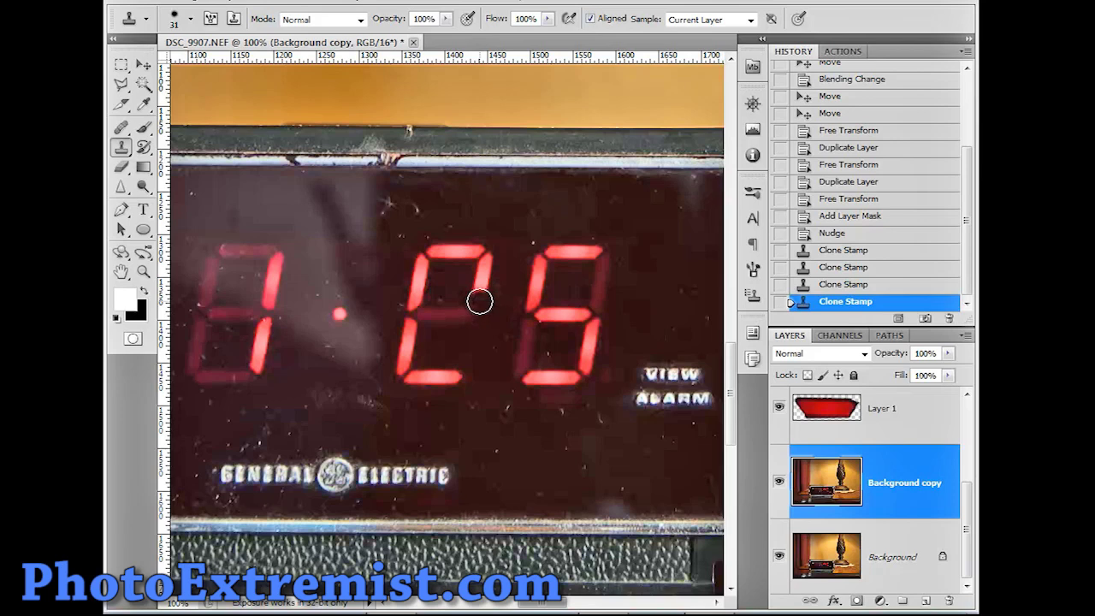
drag(480, 301, 491, 255)
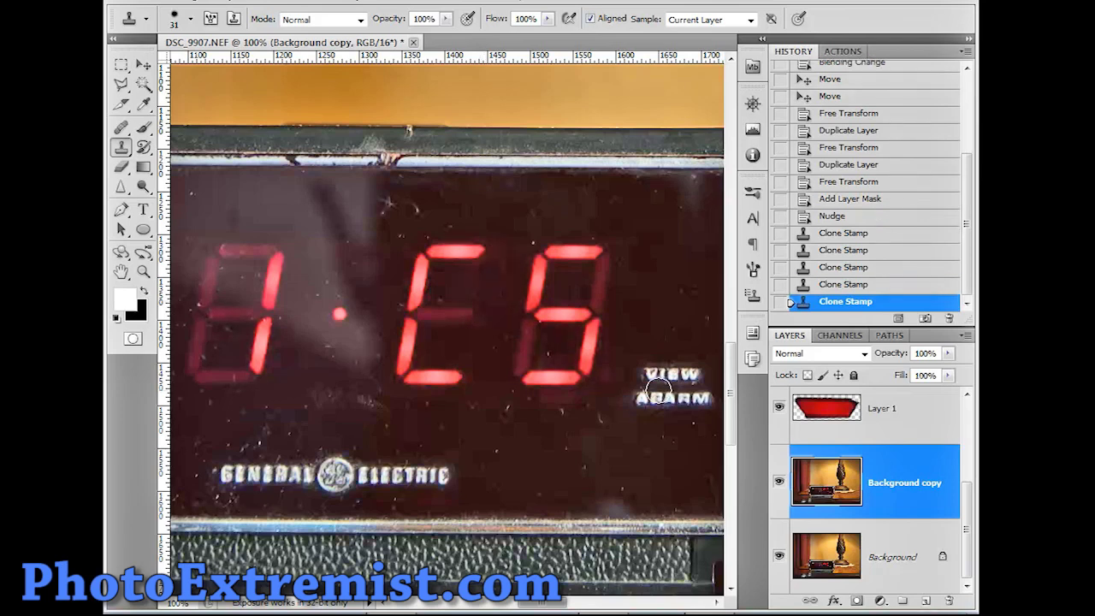
mouse_move(659, 387)
mouse_down()
mouse_move(619, 469)
mouse_move(650, 427)
mouse_move(399, 374)
mouse_move(347, 374)
mouse_up()
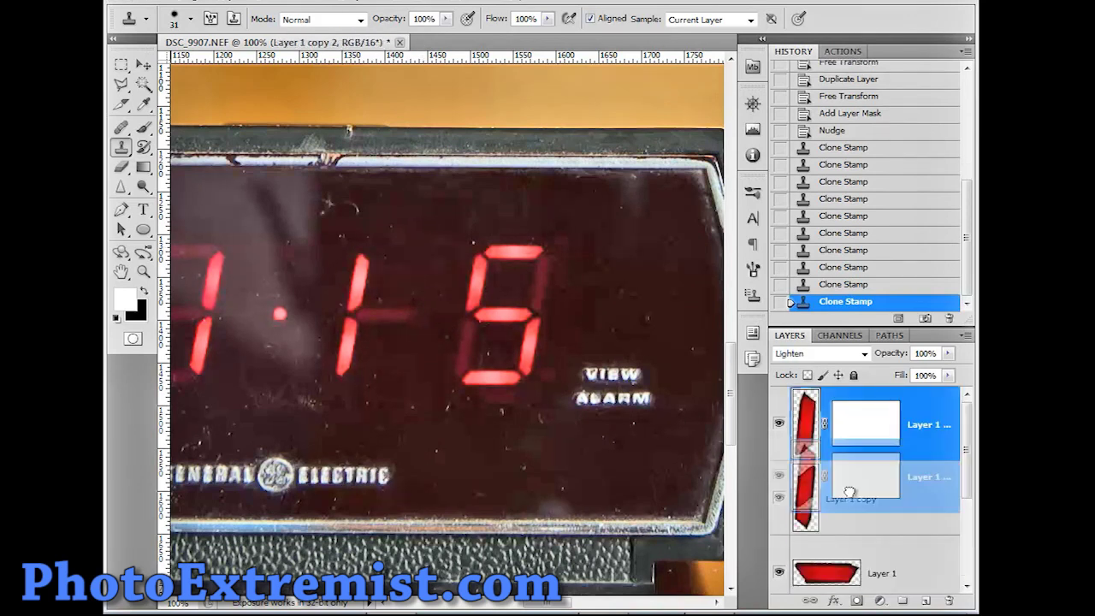
- Rotate a copied LED segment into place and add rotated duplicates toward the M
key(ctrl+t)
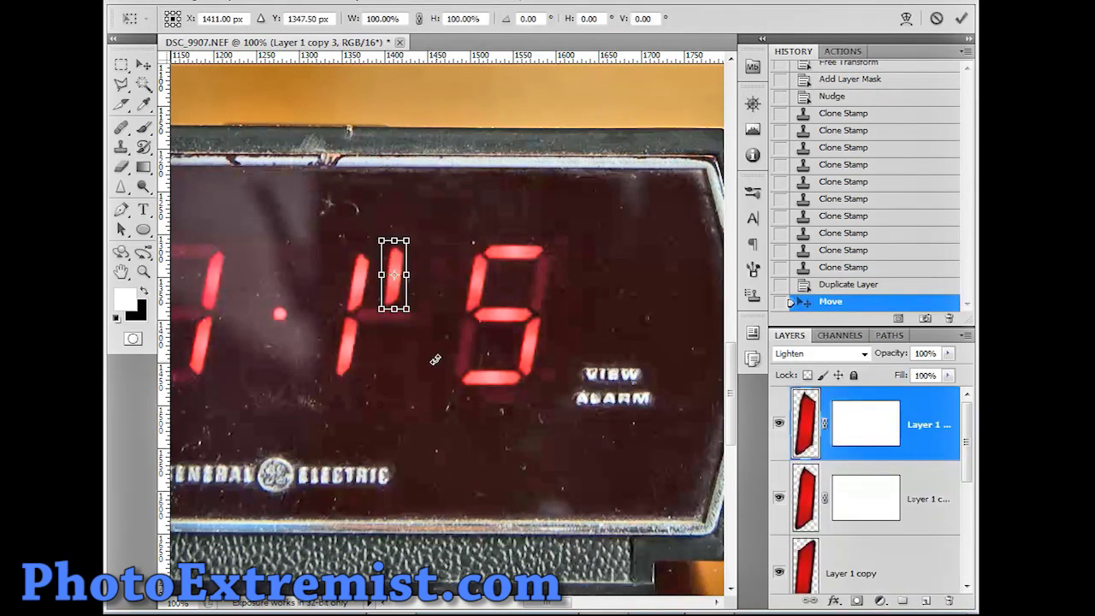
drag(255, 185, 447, 299)
key(Return)
key(ctrl+j)
key(ctrl+t)
key(Return)
key(ctrl+t)
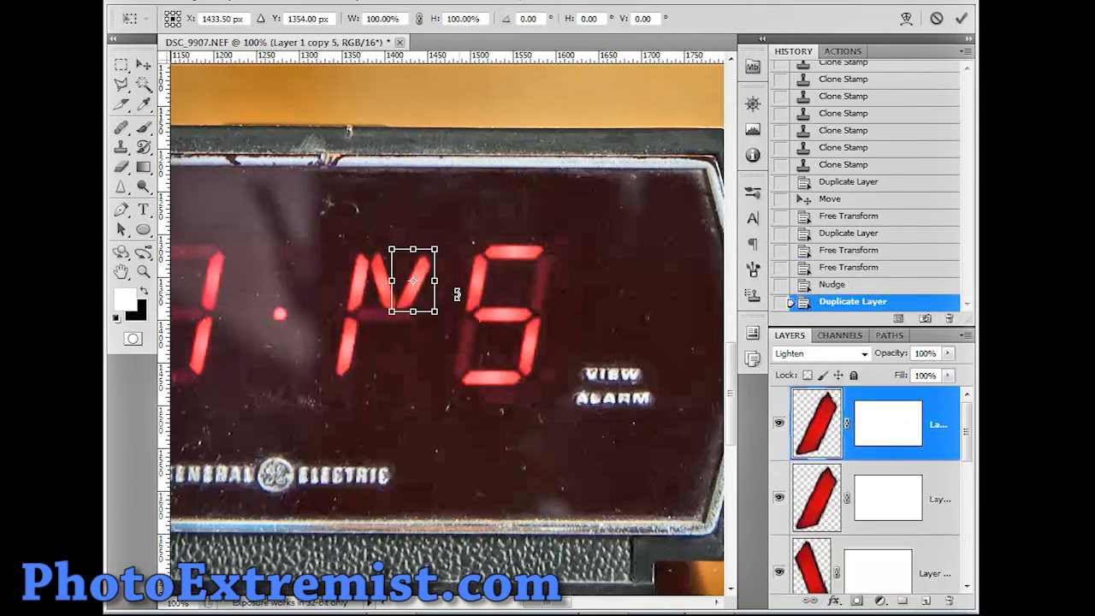
key(Return)
- Add another segment copy and nudge it down into alignment
key(ctrl+j)
key(ctrl+t)
key(Return)
key(v)
key(Down)
- Duplicate and transform the middle segment layer to complete the letter shapes
click(804, 497)
key(l)
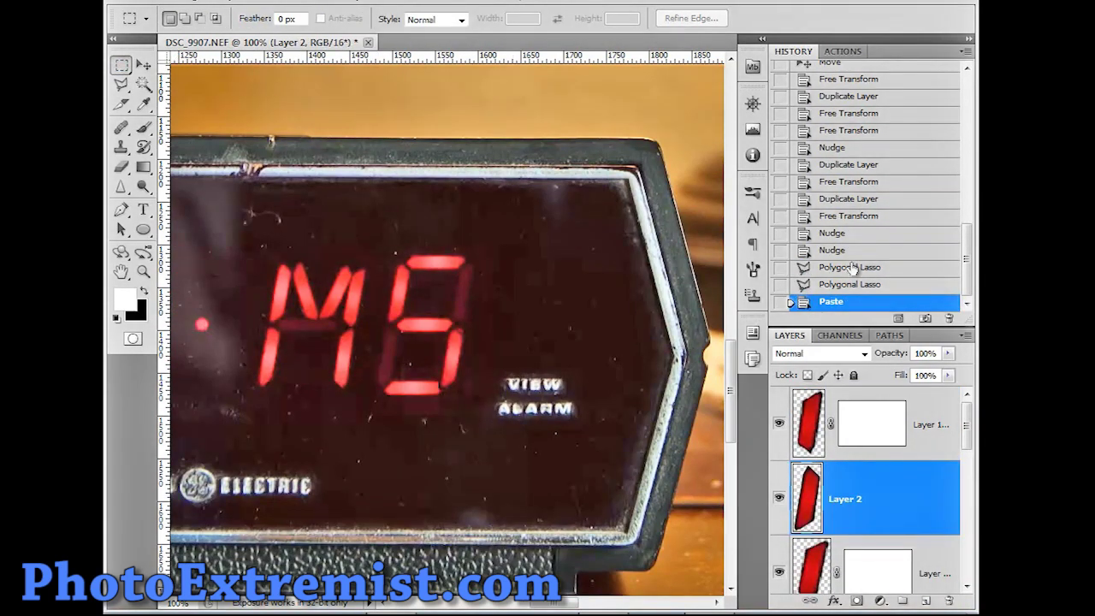
key(ctrl+d)
key(v)
key(ctrl+j)
key(ctrl+t)
key(Return)
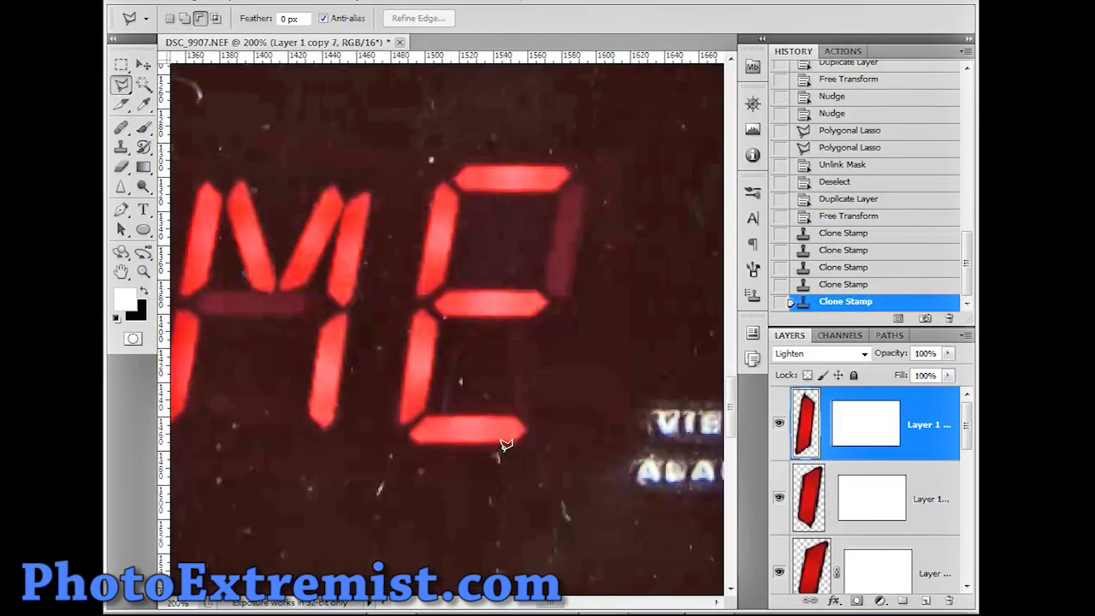
- Clone away a leftover dim segment and outline another with a polygonal selection for patching
key(s)
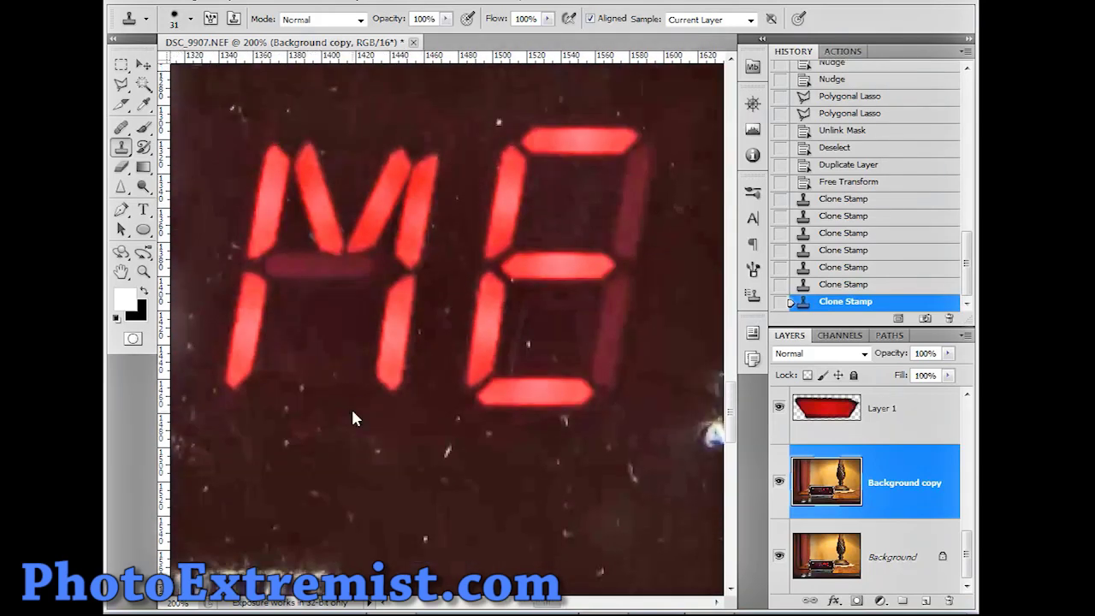
key(l)
click(629, 268)
click(637, 277)
click(618, 406)
click(588, 375)
click(629, 268)
- Patch the last dim segment with dark display, flatten the image, and return to the Duplicate Layer history state
click(121, 67)
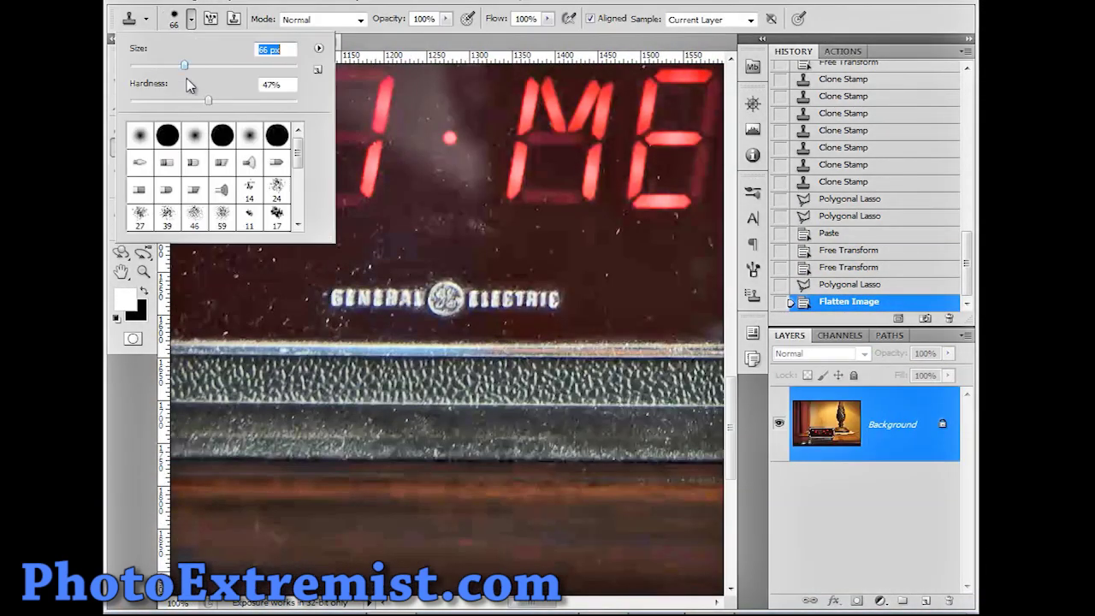
click(342, 305)
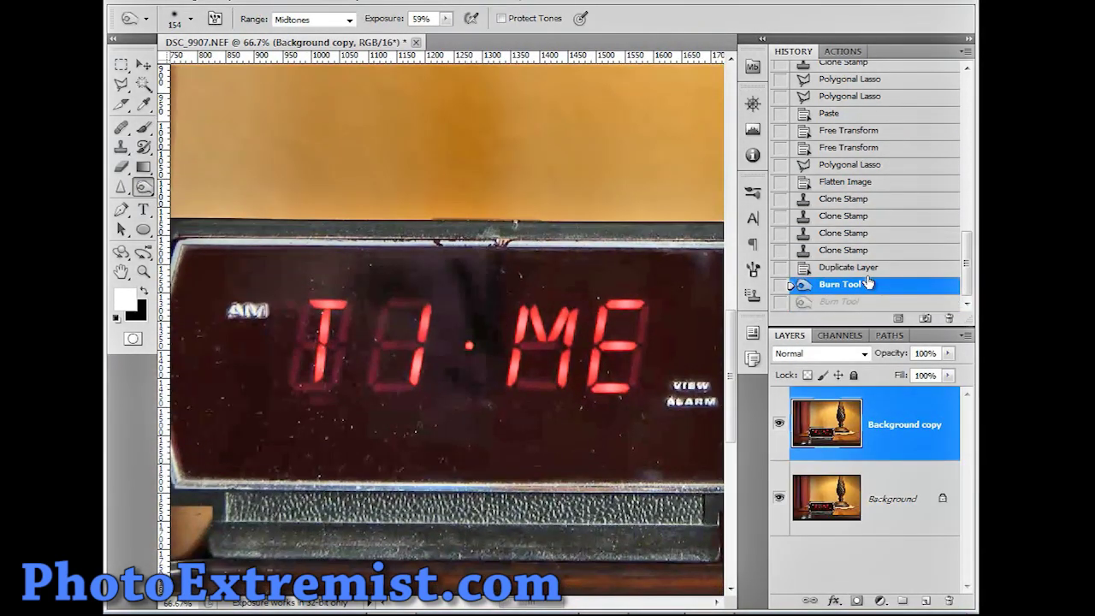
click(856, 268)
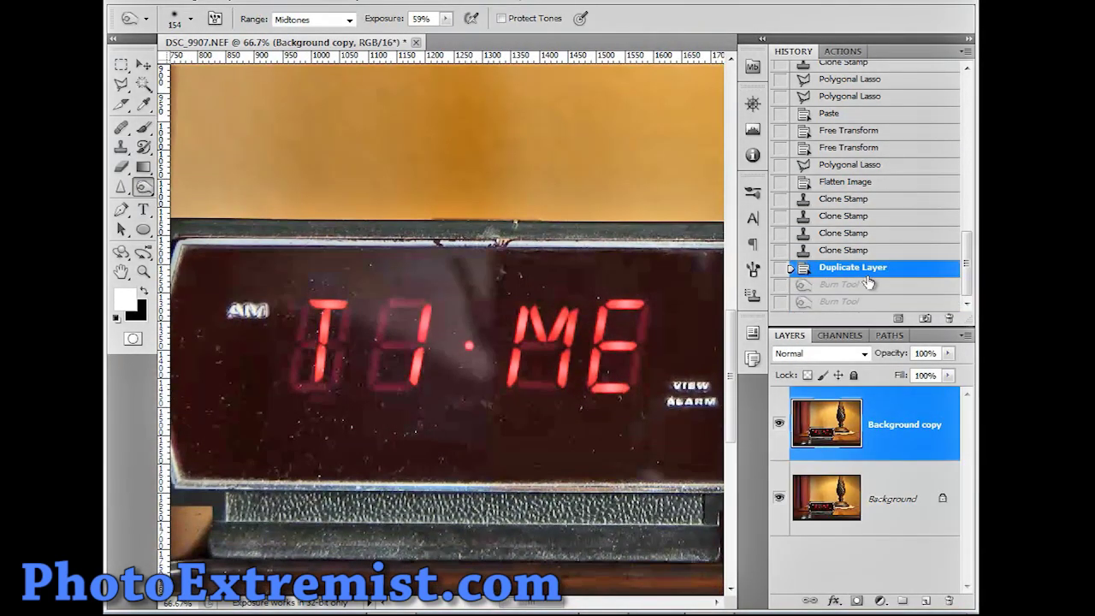
- Zoom in on the clock display and adjust the brush size for burning
key(ctrl+minus)
key(ctrl+minus)
key(ctrl+minus)
key(ctrl+plus)
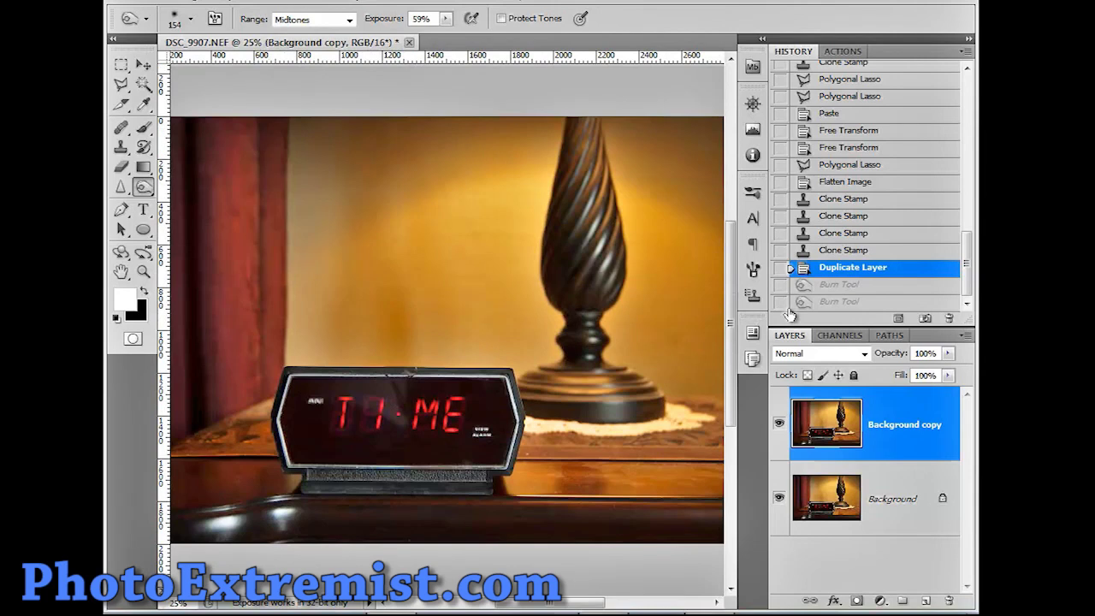
key(ctrl+plus)
key(ctrl+plus)
key(ctrl+plus)
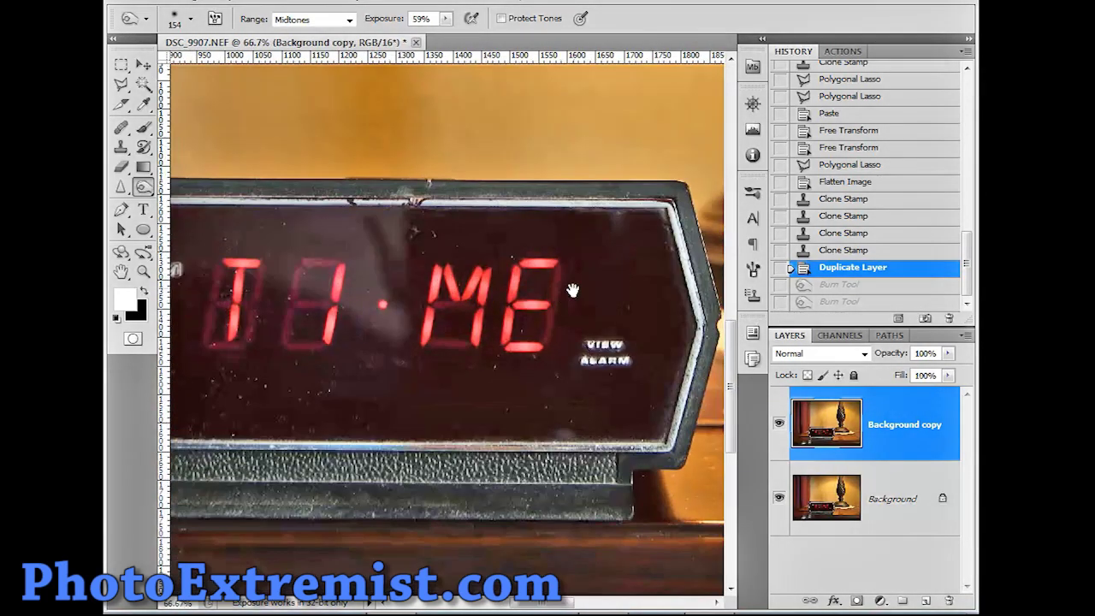
drag(569, 289, 619, 288)
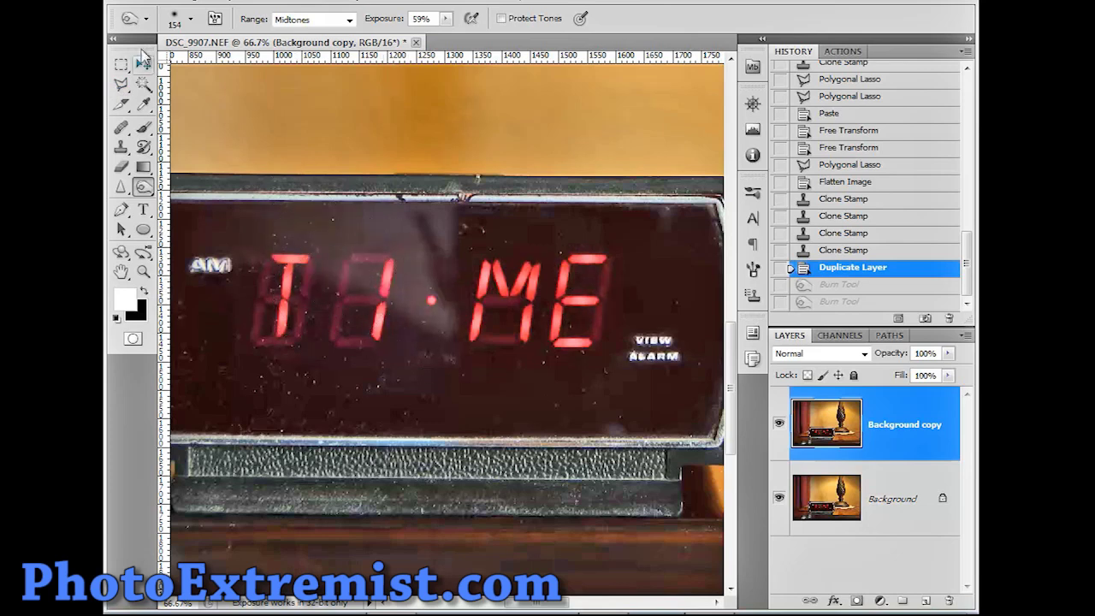
click(188, 24)
key(Return)
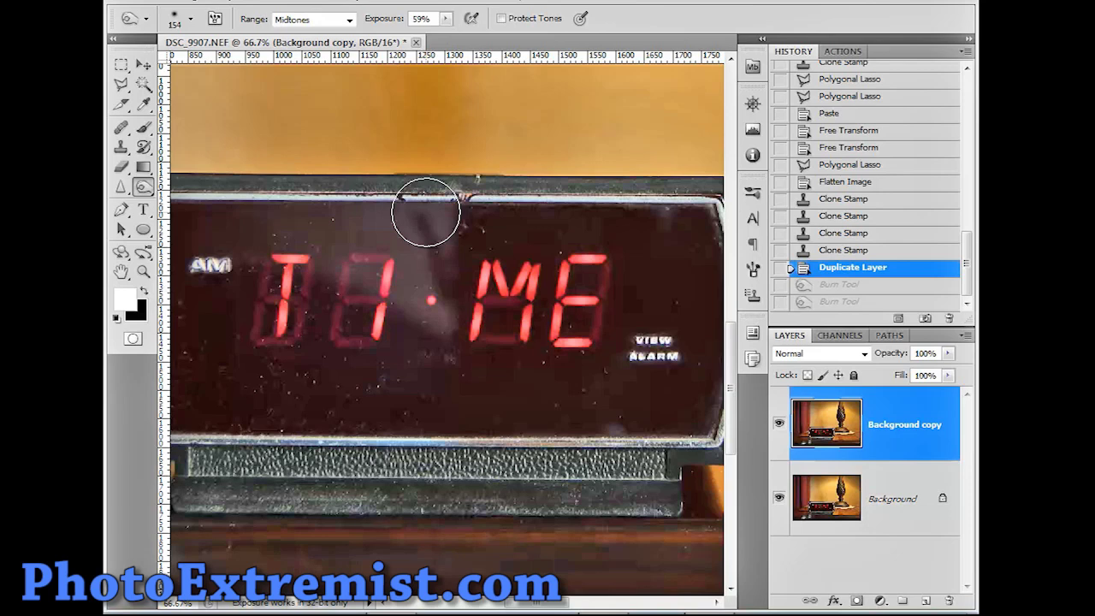
mouse_move(433, 237)
mouse_down()
mouse_move(619, 343)
mouse_move(399, 342)
mouse_move(471, 345)
mouse_up()
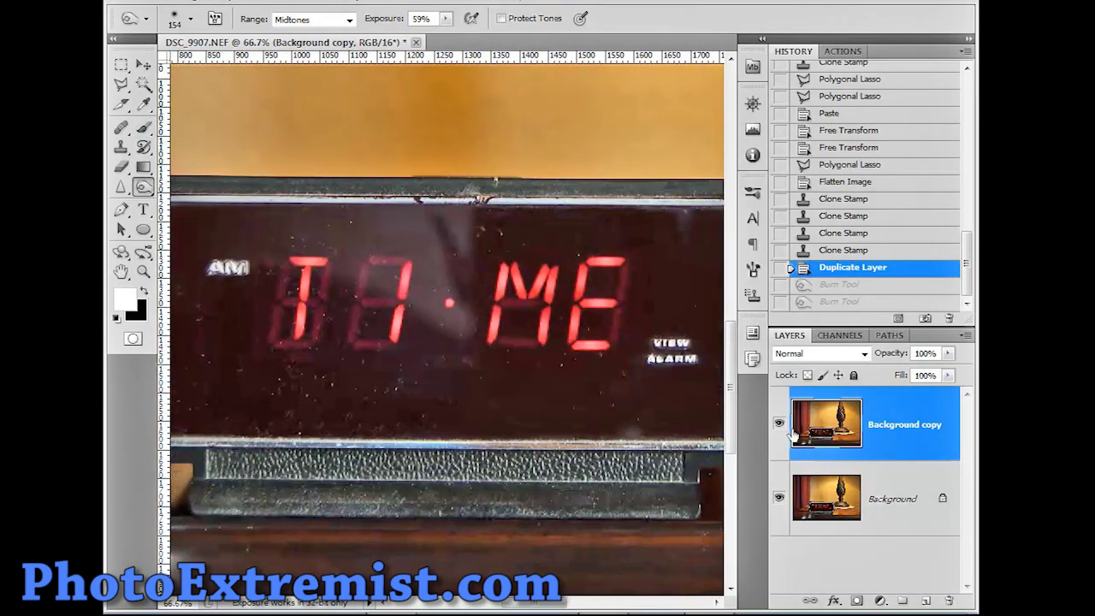
- Burn down the glare across the display with a 349 px Midtones brush
key(ctrl+minus)
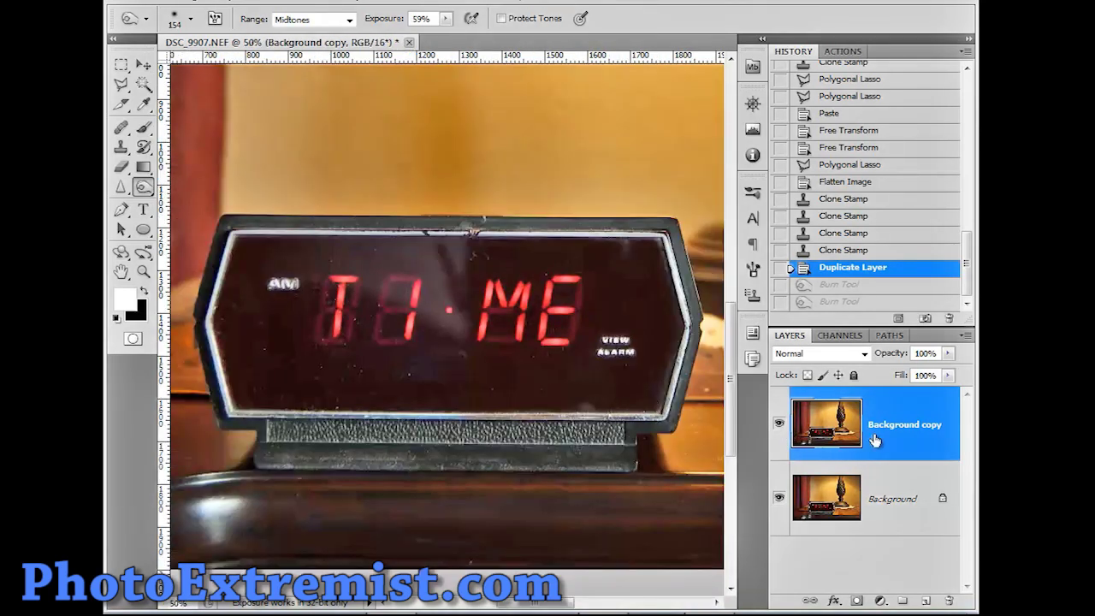
click(191, 19)
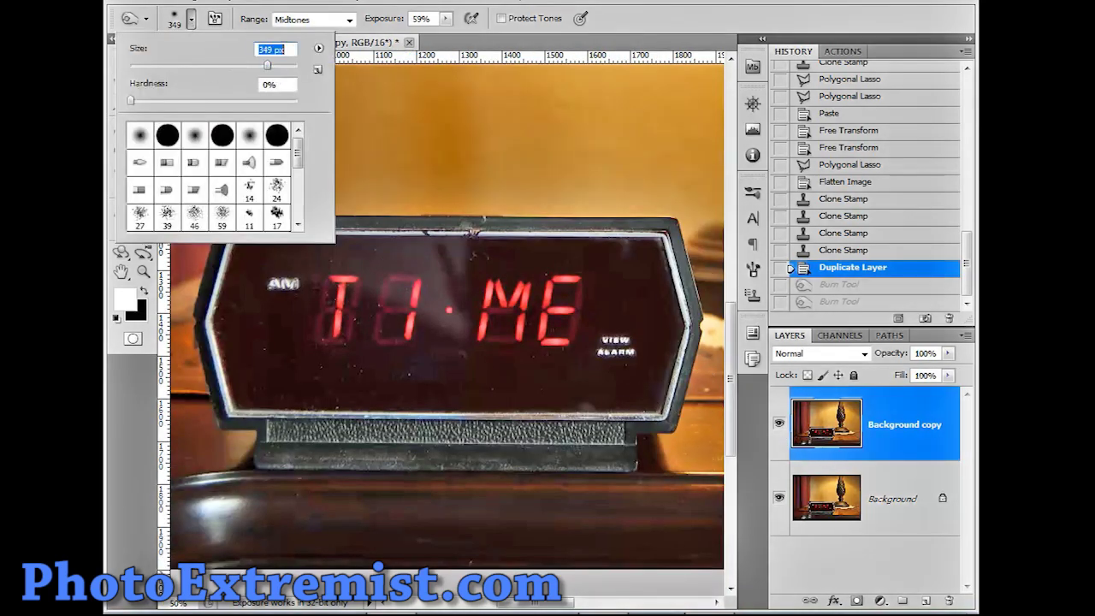
key(Return)
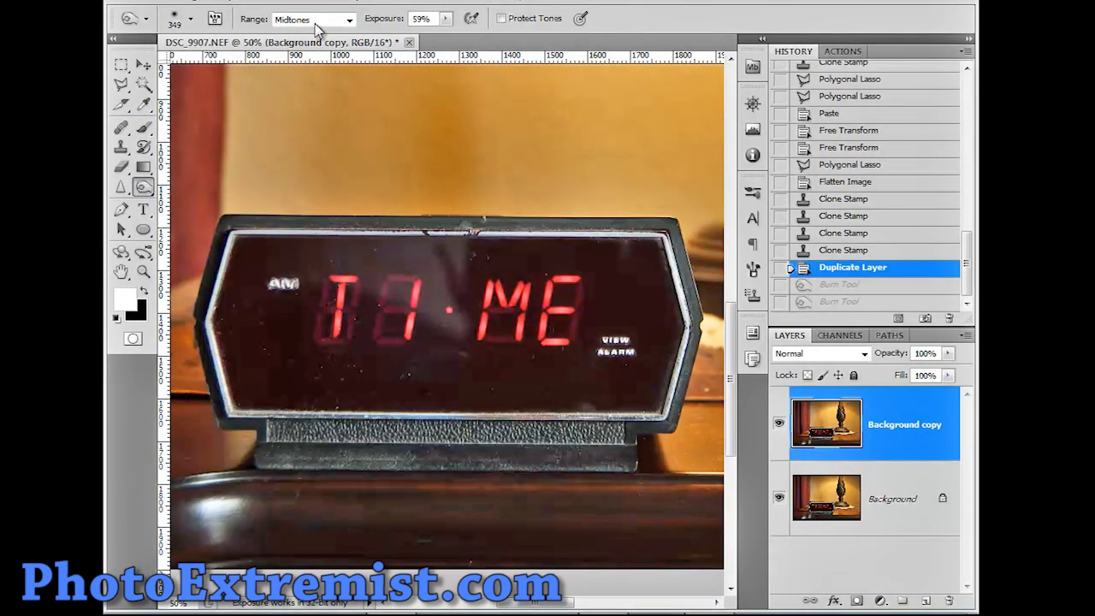
mouse_move(293, 274)
mouse_down()
mouse_move(465, 257)
mouse_move(580, 286)
mouse_up()
mouse_move(345, 295)
mouse_down()
mouse_move(487, 321)
mouse_move(439, 381)
mouse_move(471, 367)
mouse_move(257, 362)
mouse_up()
drag(550, 371, 624, 350)
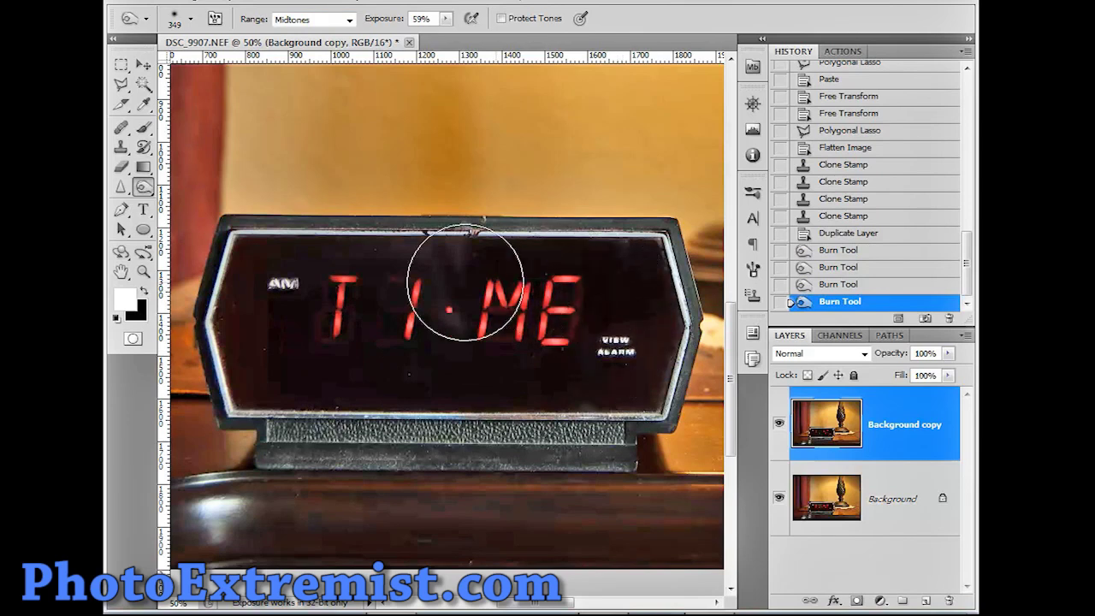
- Dodge the TIME letters brighter with a 191 px Highlights brush
click(143, 187)
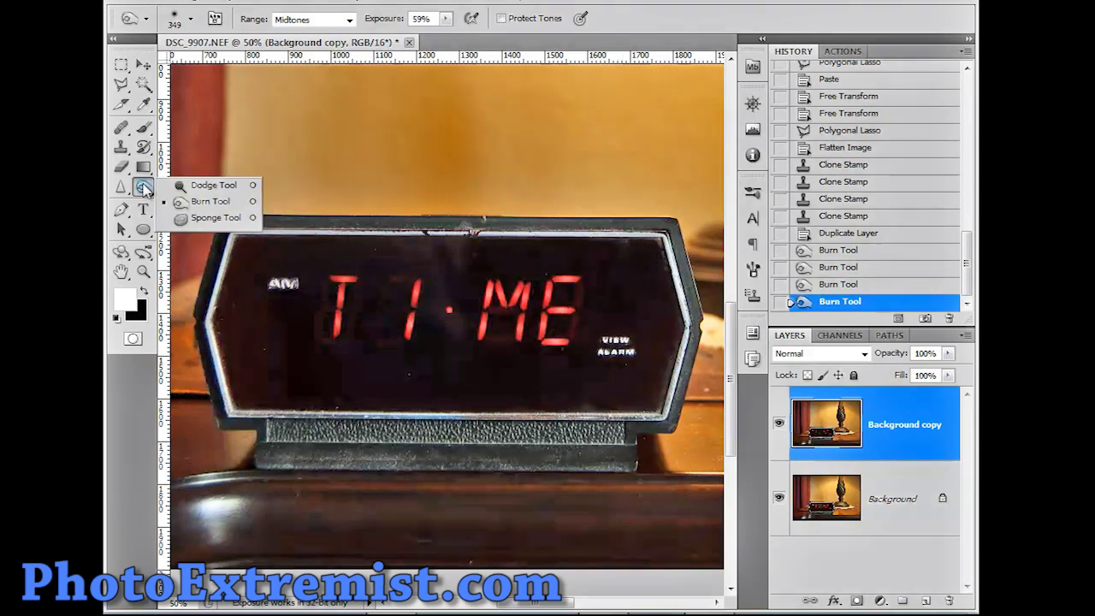
click(195, 184)
click(190, 19)
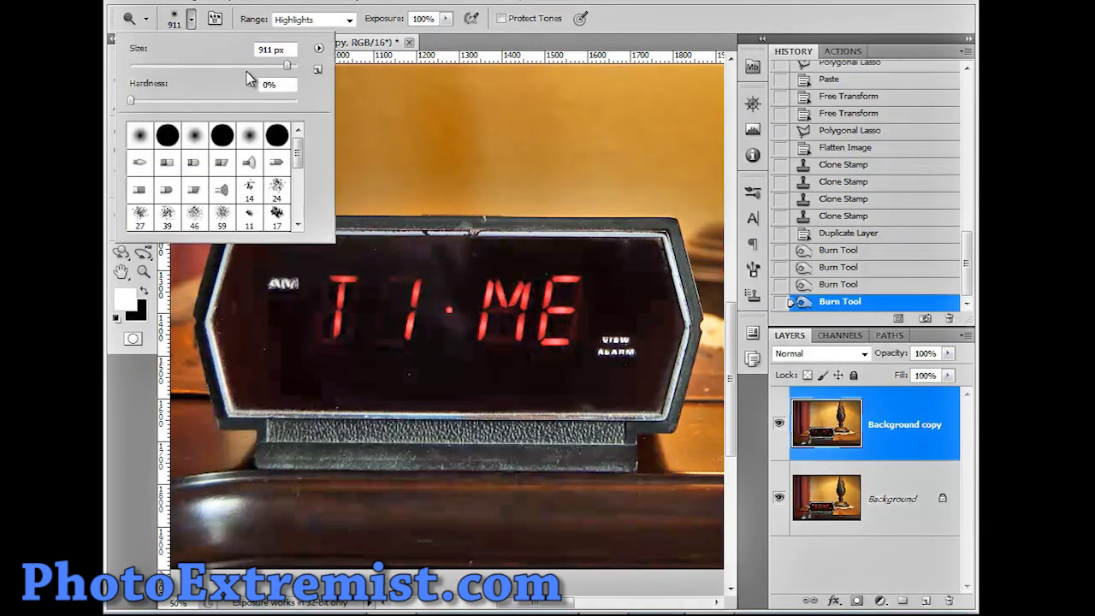
drag(270, 65, 251, 65)
key(Return)
click(350, 299)
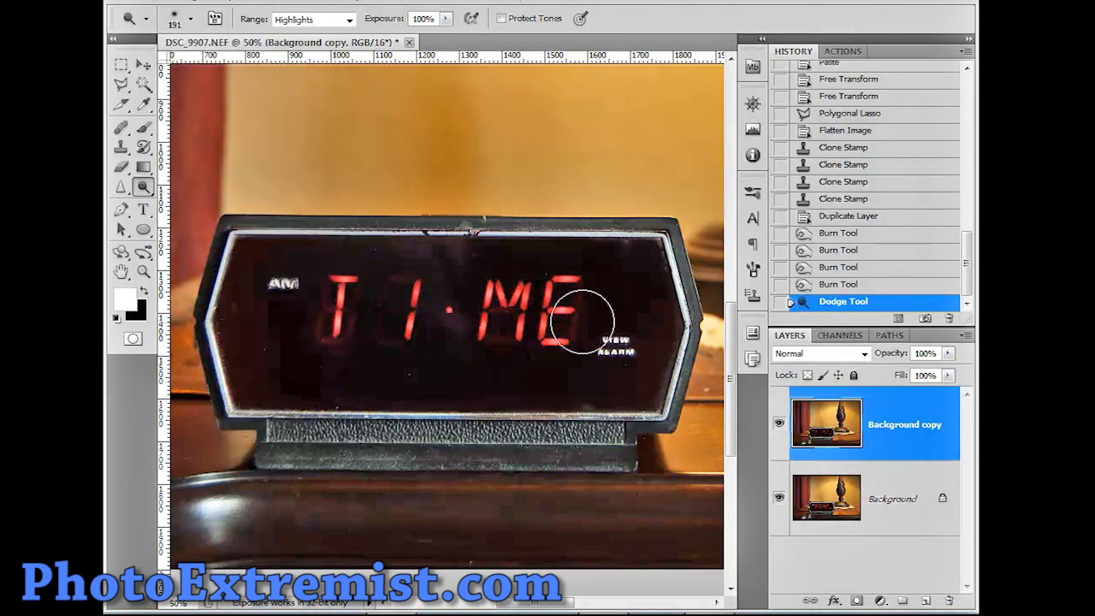
mouse_move(384, 308)
mouse_down()
mouse_move(584, 307)
mouse_move(470, 345)
mouse_move(348, 325)
mouse_up()
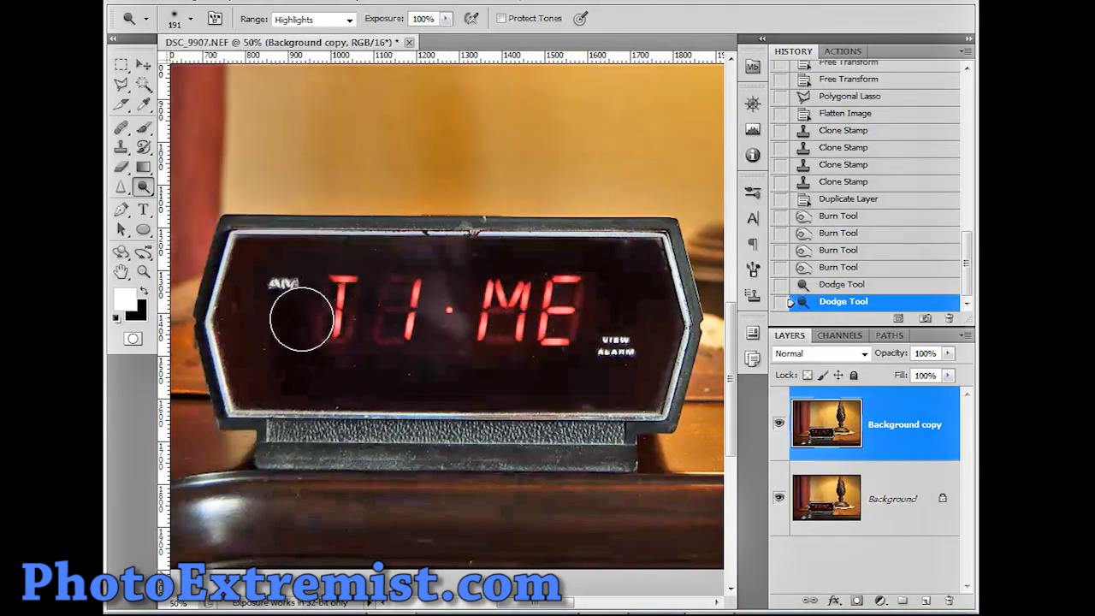